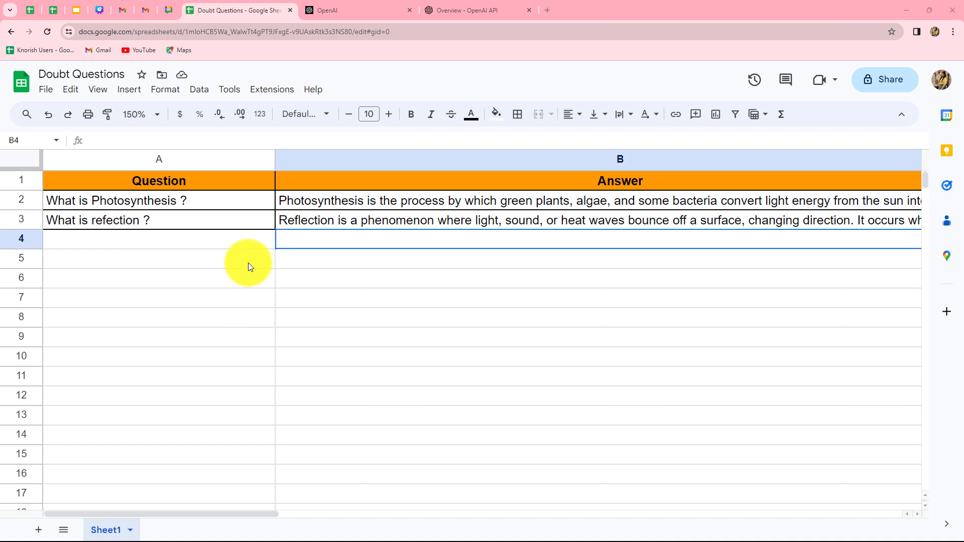
- Enter the question "What is Refraction ?" in cell A4 and view the full generated answer in cell B4
key(Left)
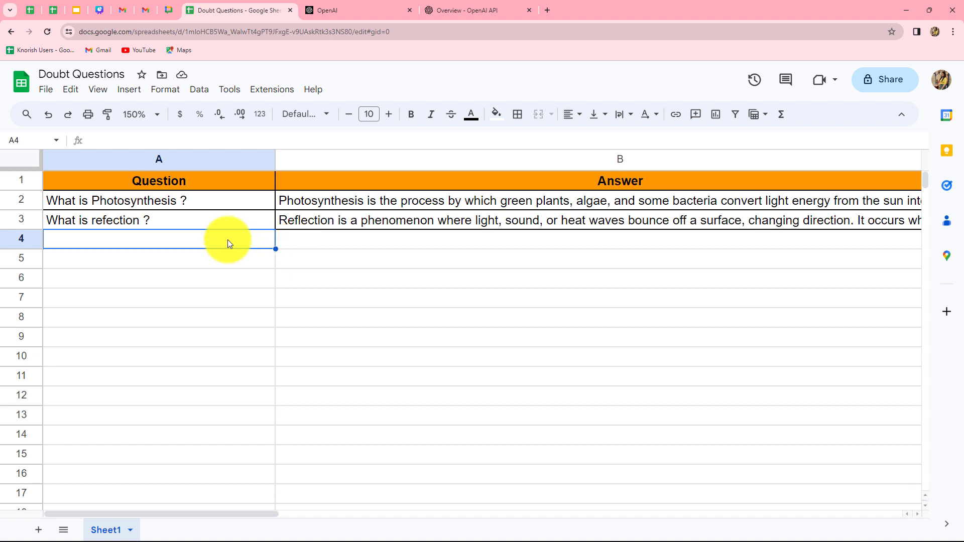
text(What is Refraction ?)
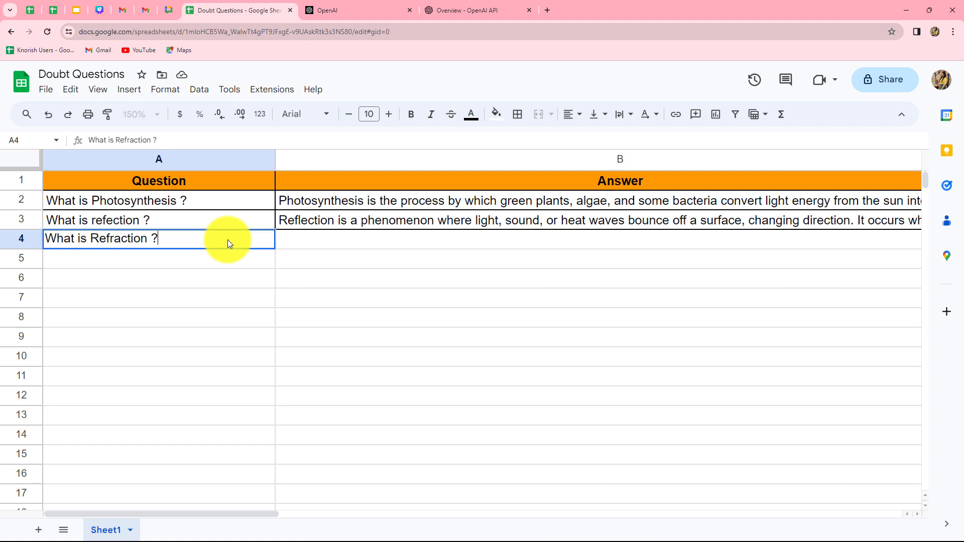
key(Return)
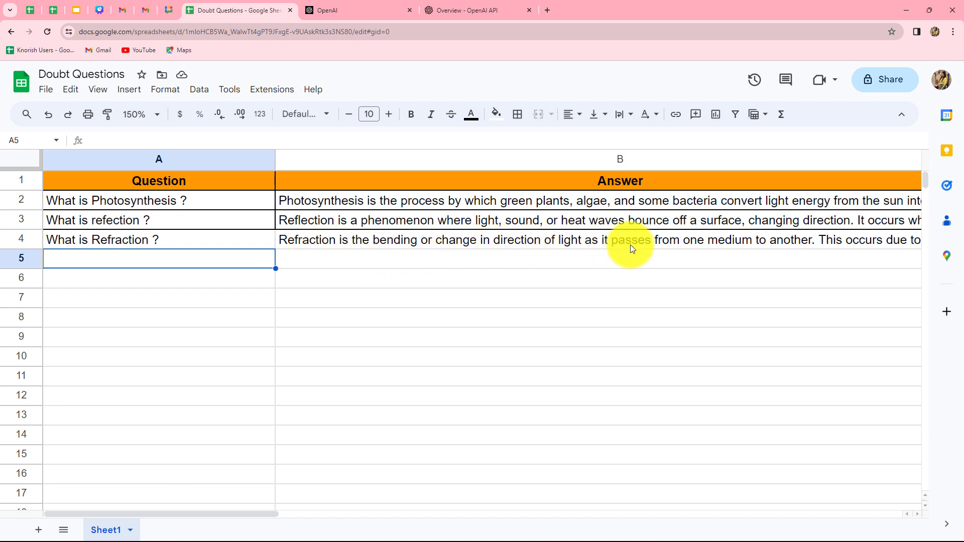
double_click(788, 242)
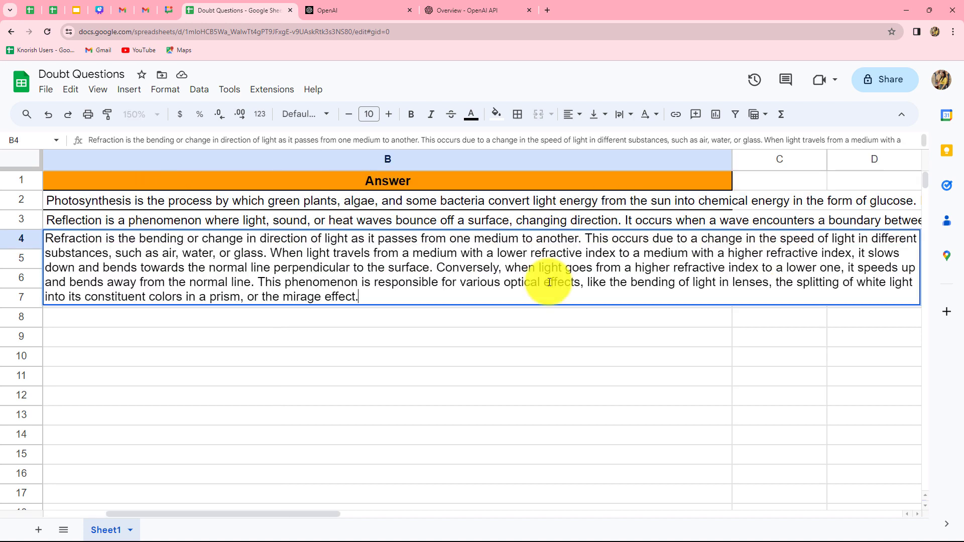
click(442, 317)
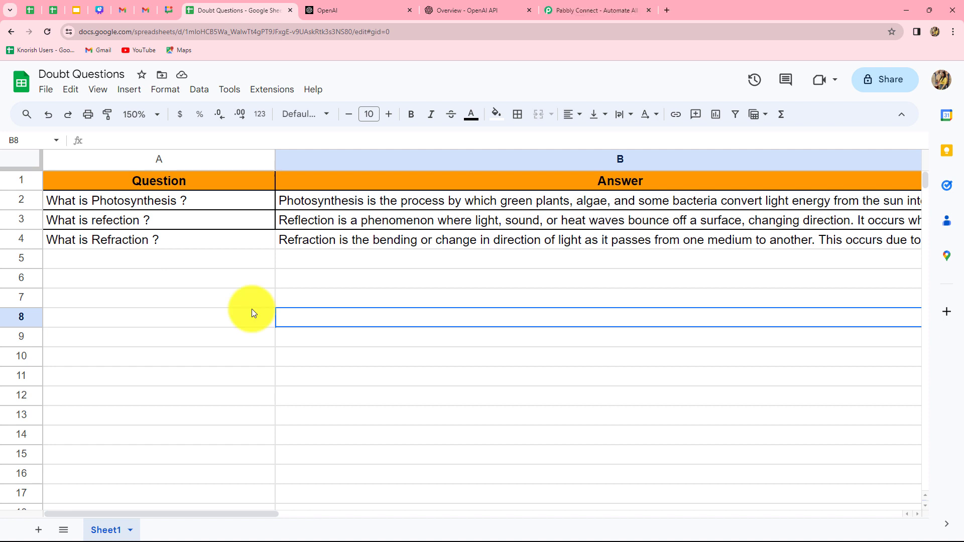
- Switch to the Pabbly Connect website, sign in, and open the Pabbly Connect app from the account's apps
click(569, 10)
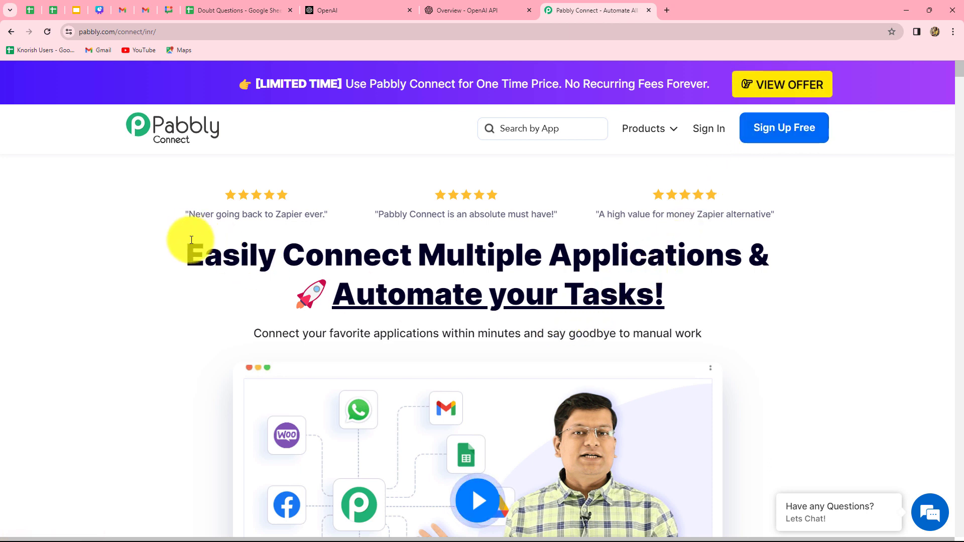
drag(189, 243, 707, 321)
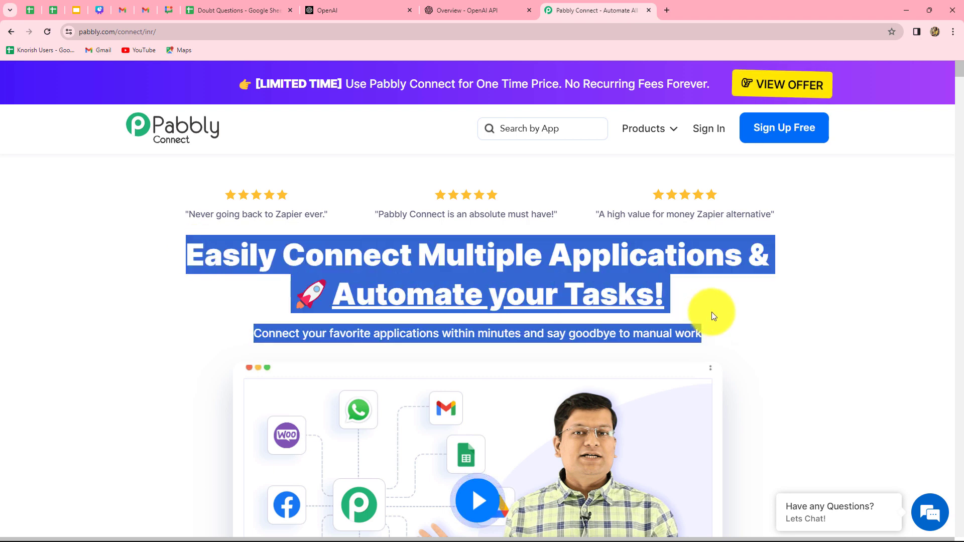
click(712, 311)
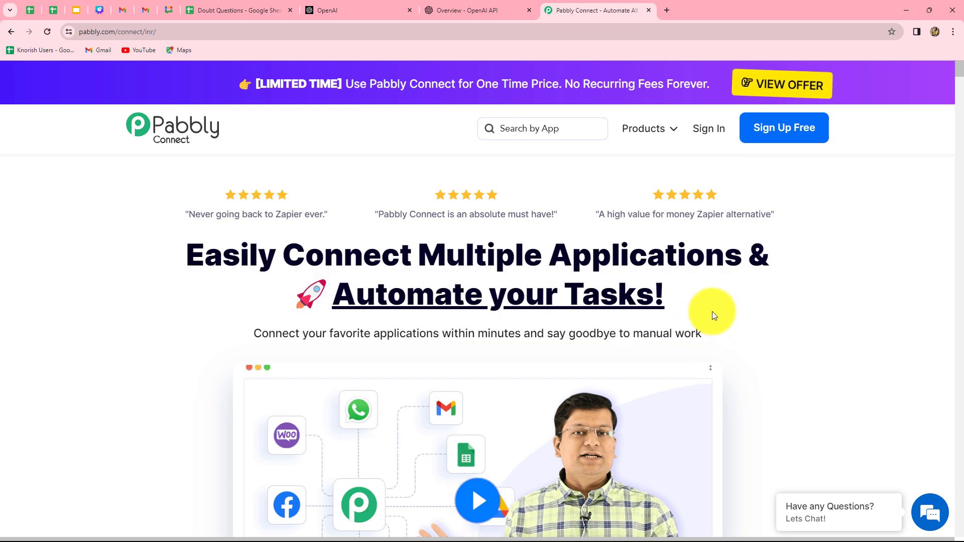
click(712, 131)
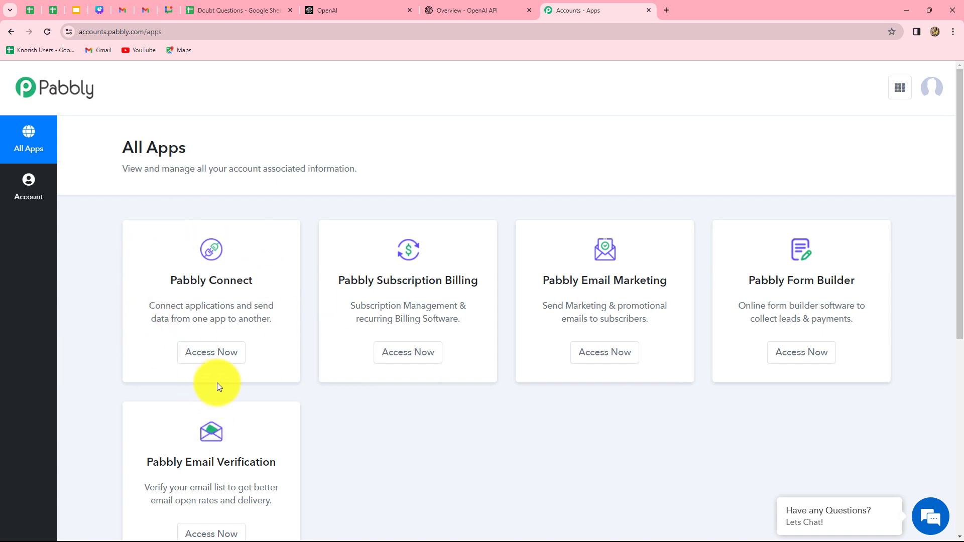
click(220, 354)
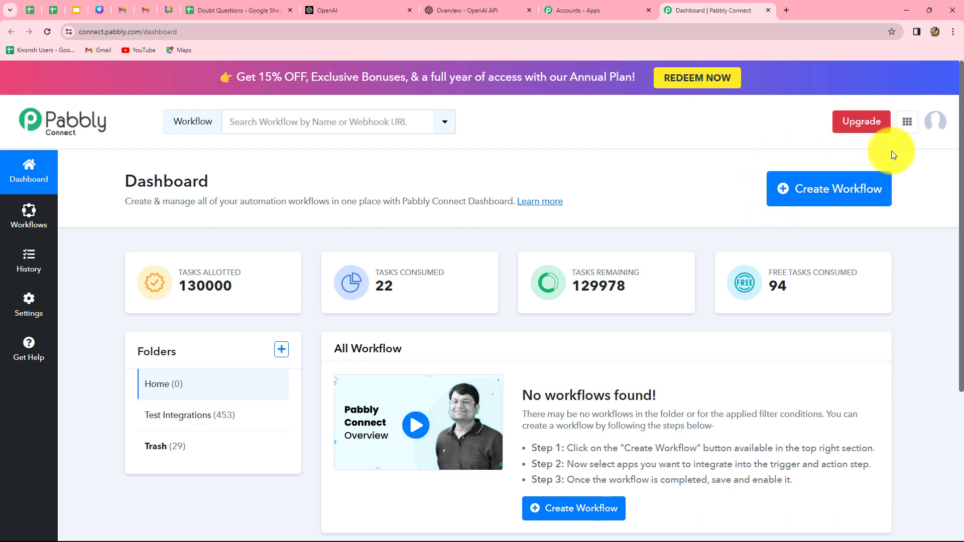
- Create a workflow named "Generate answers using OpenAI Automatically" in the Test Integrations folder
click(843, 201)
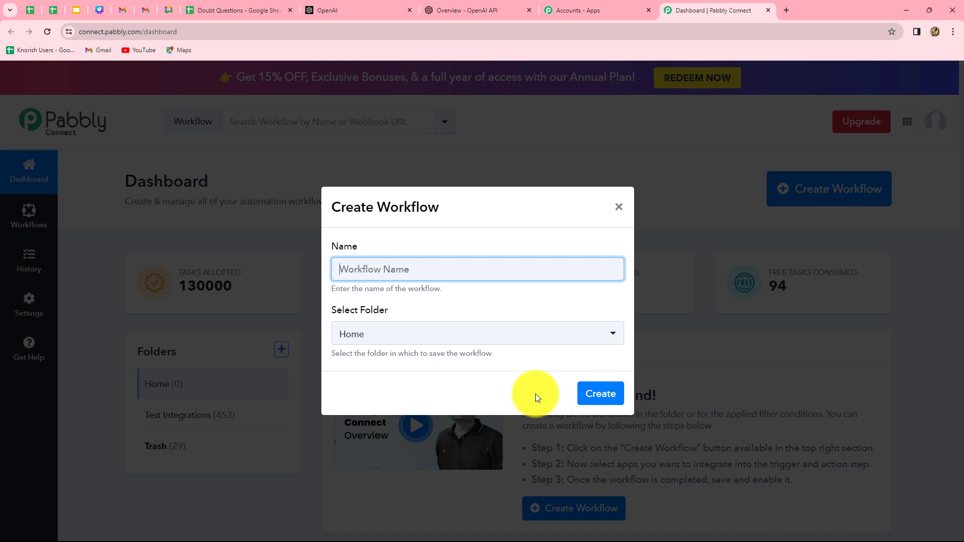
click(344, 269)
text(Generate answers using OpenAI Automatically)
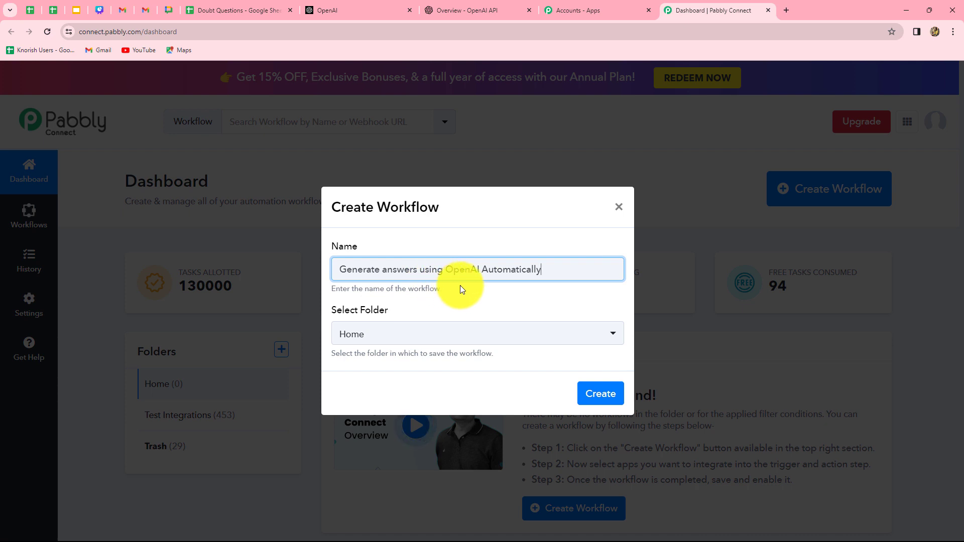
click(403, 339)
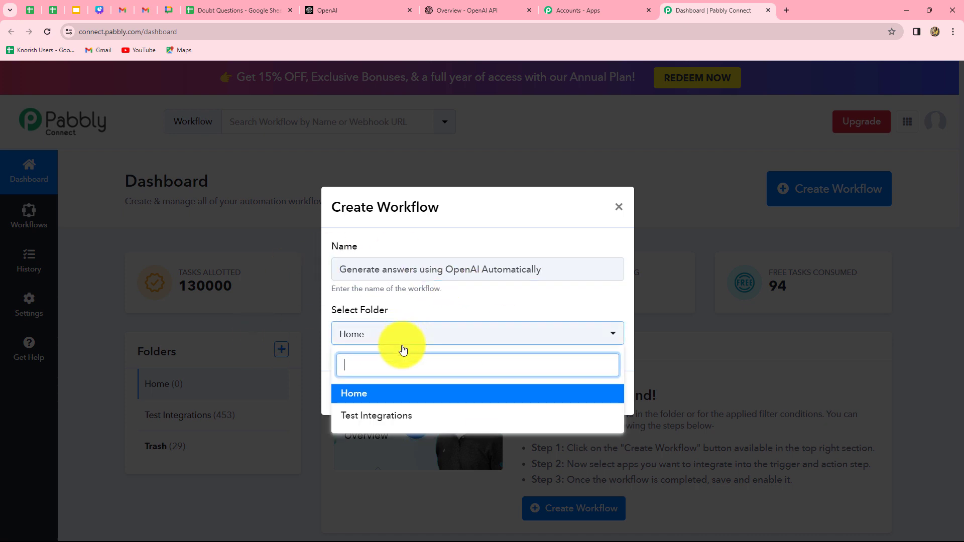
click(397, 420)
click(595, 394)
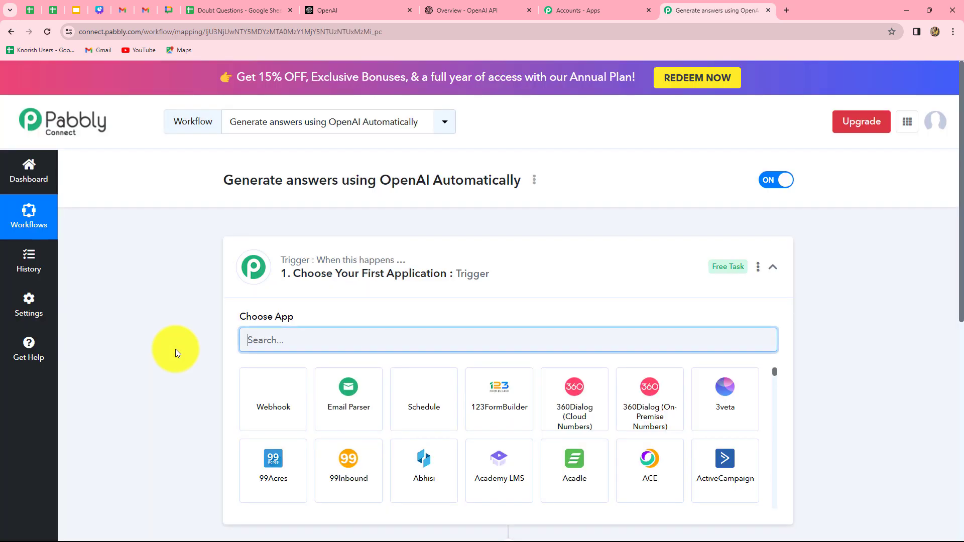
scroll(208, 309, down, 5)
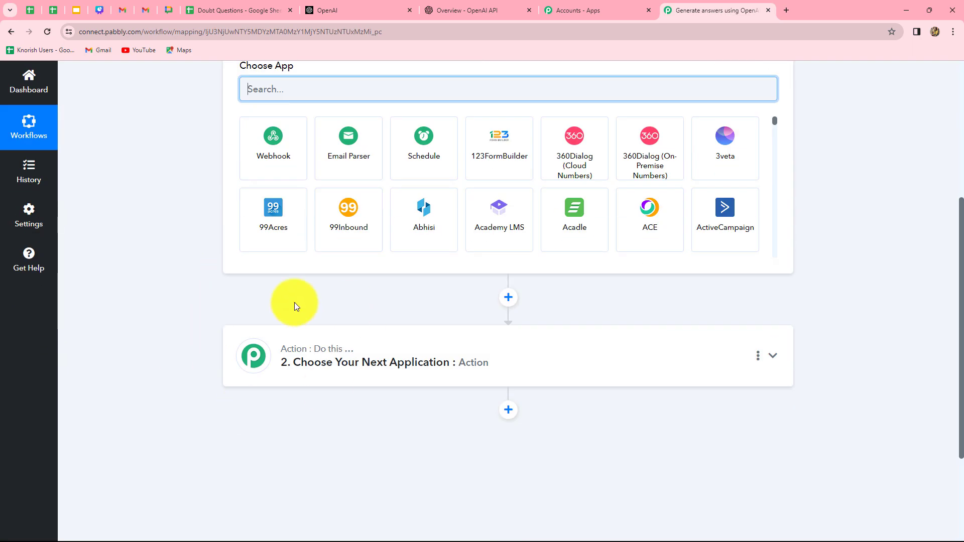
scroll(135, 348, up, 3)
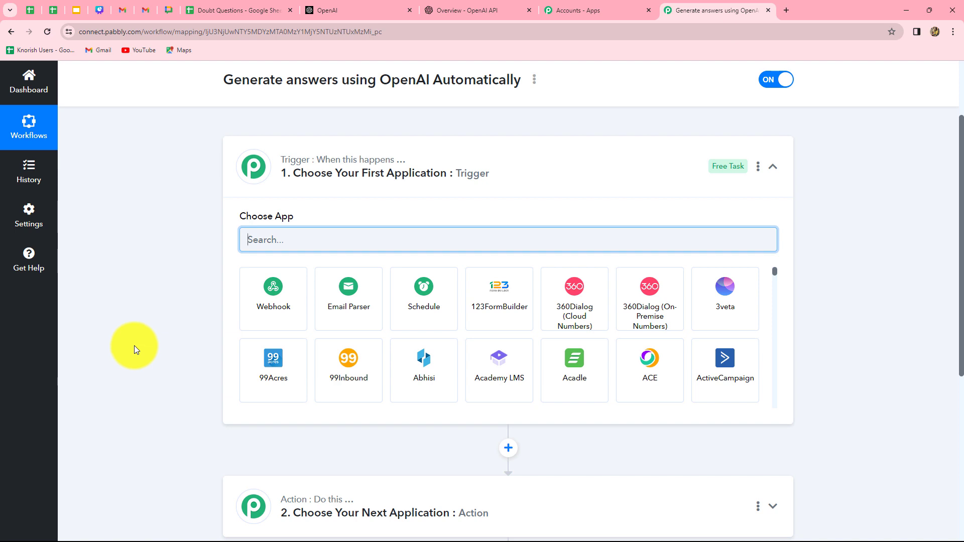
scroll(192, 275, down, 1)
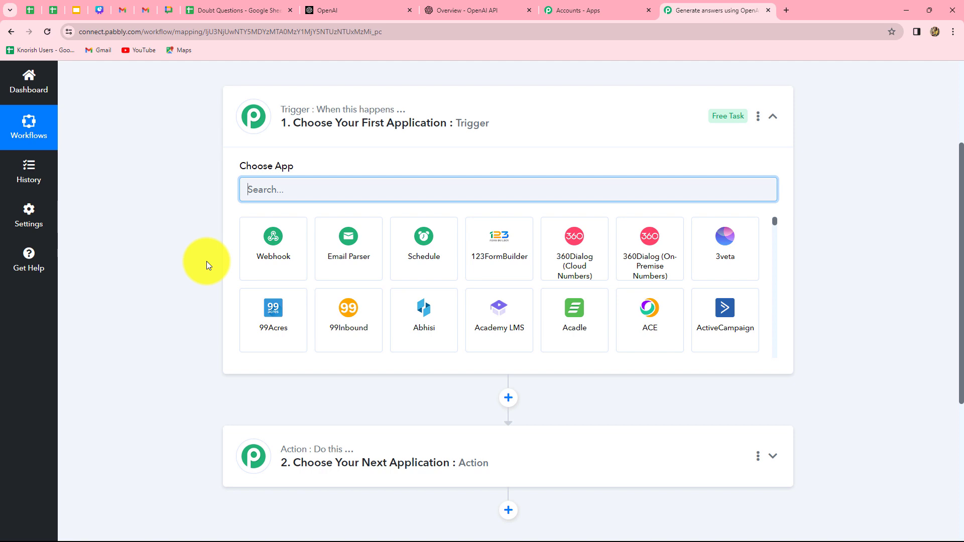
mouse_move(368, 119)
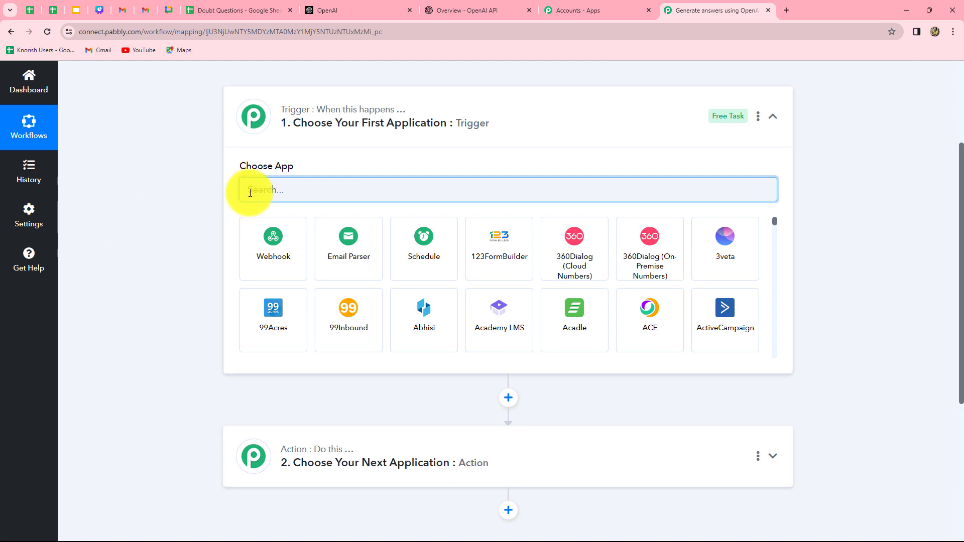
mouse_move(440, 457)
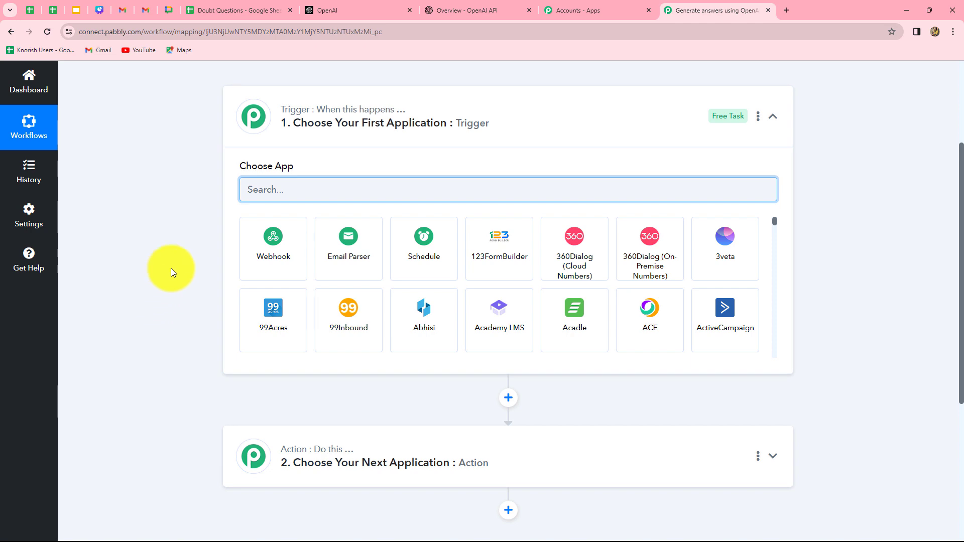
click(237, 11)
click(710, 10)
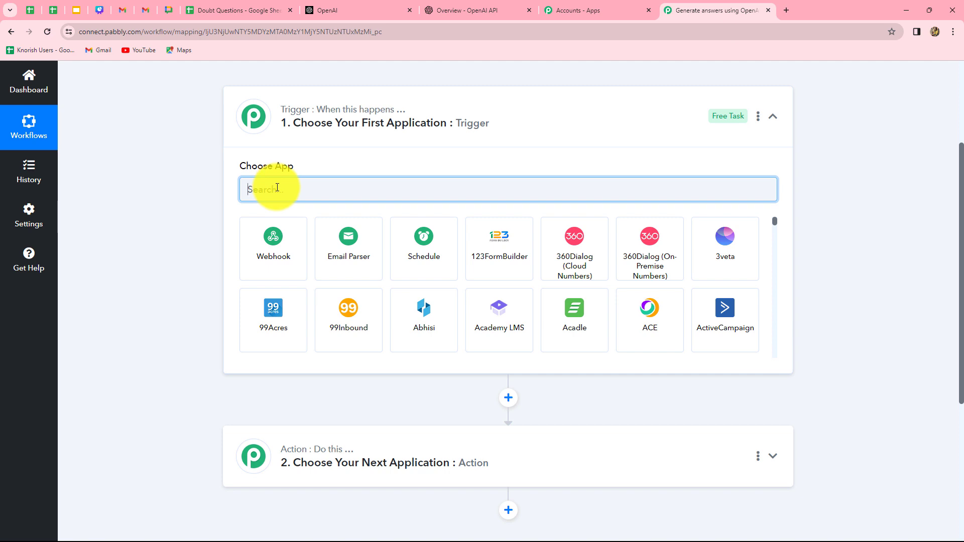
- Set the workflow's trigger to Google Sheets with the event New or Updated Spreadsheet Row
text(Google)
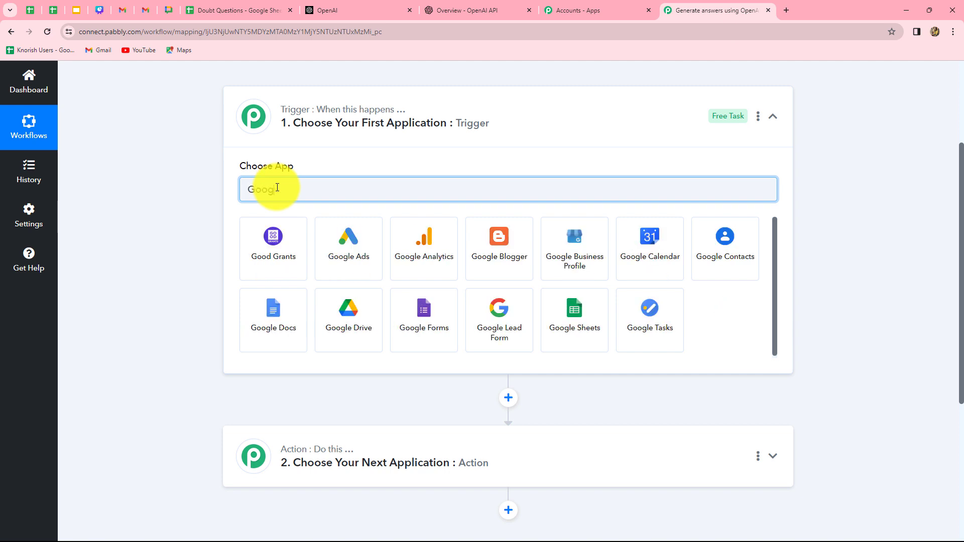
click(499, 317)
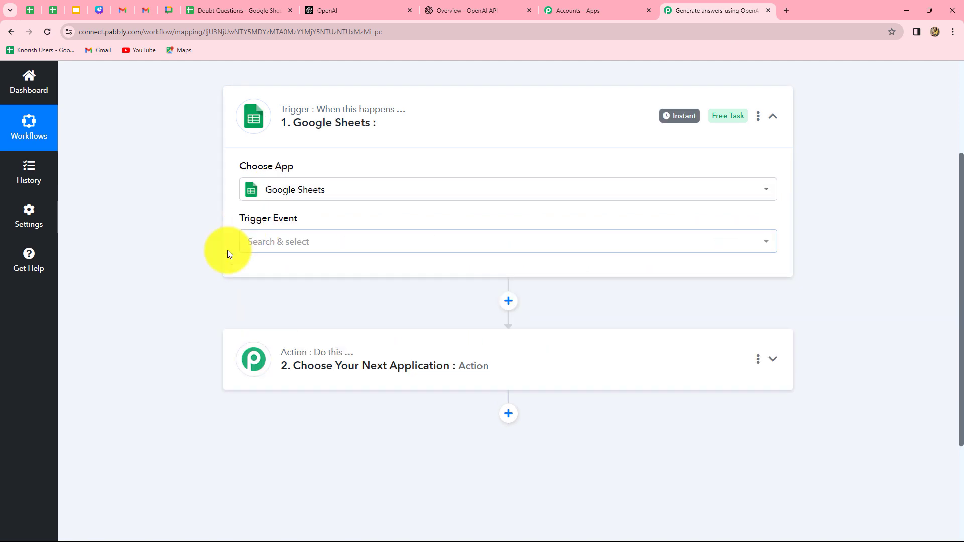
click(290, 241)
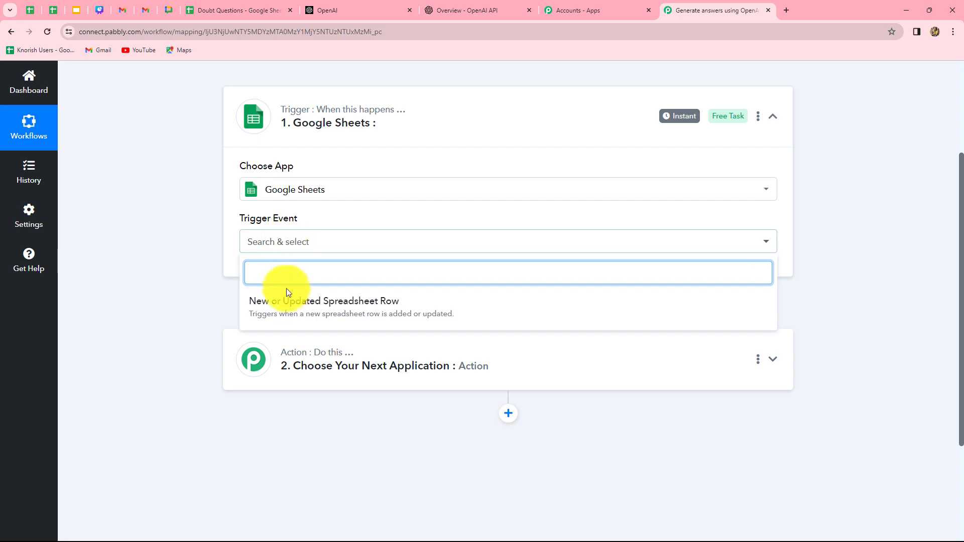
click(344, 310)
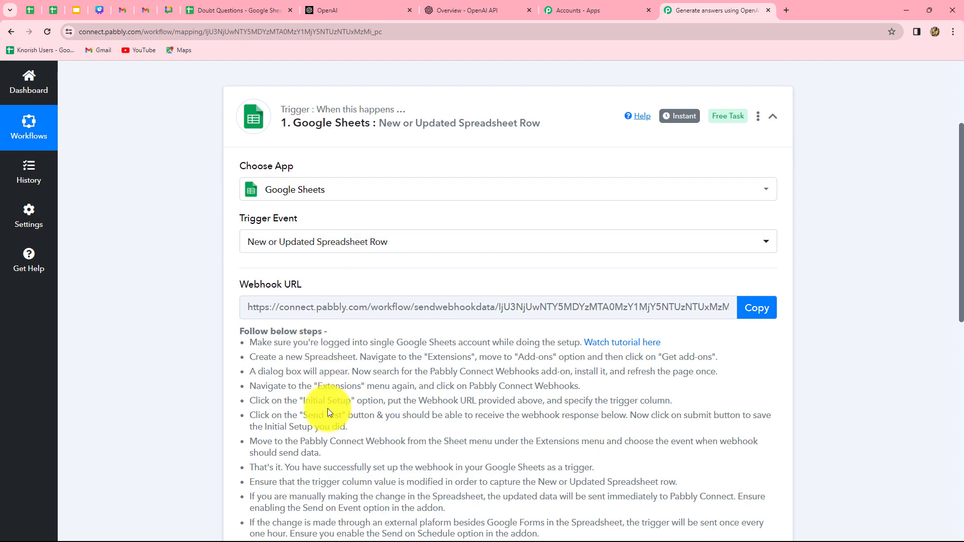
- Review the Google Sheets trigger's setup instructions and copy its webhook URL
scroll(327, 408, down, 6)
scroll(327, 408, up, 5)
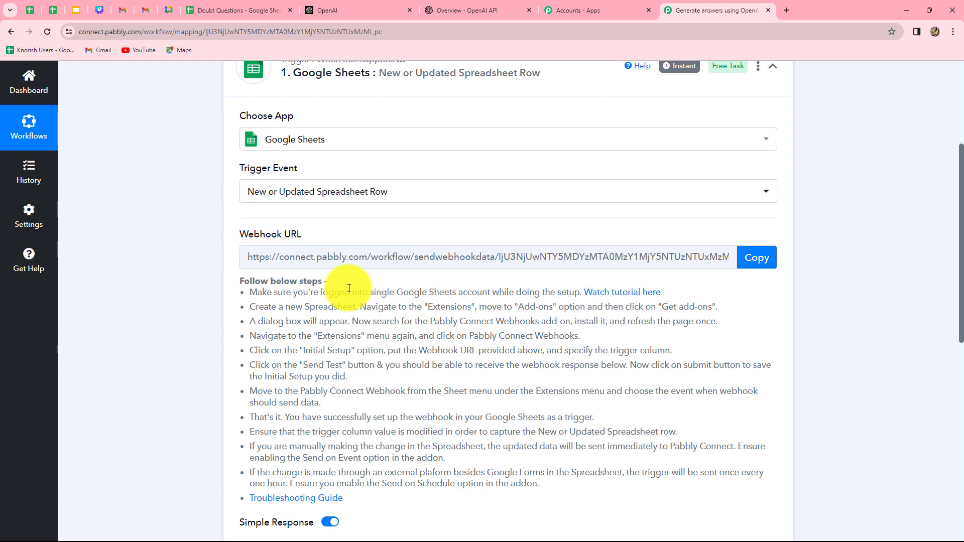
click(753, 258)
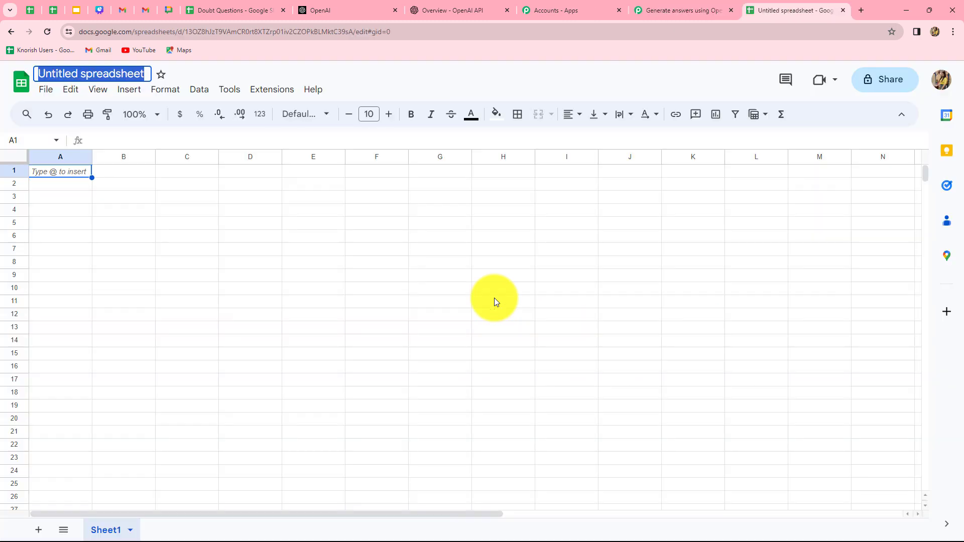
- Set the blank spreadsheet's zoom to 150% and rename the file "New Answer Sheet"
click(151, 116)
click(135, 238)
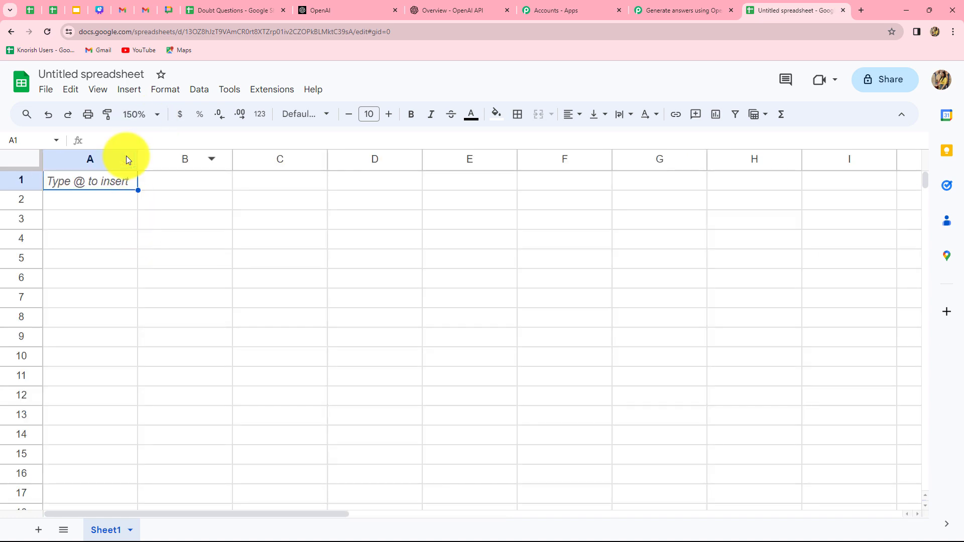
click(126, 67)
key(BackSpace)
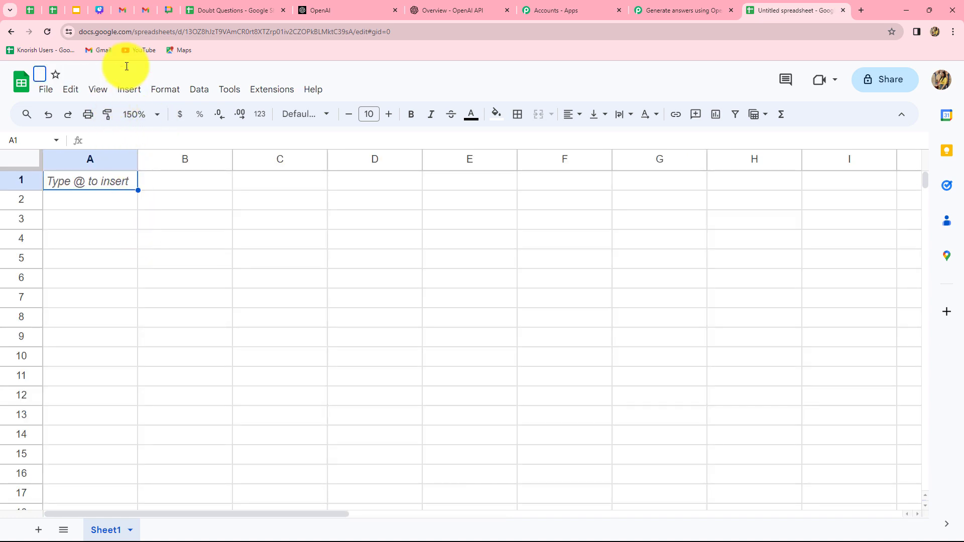
text(New Answer Sheet)
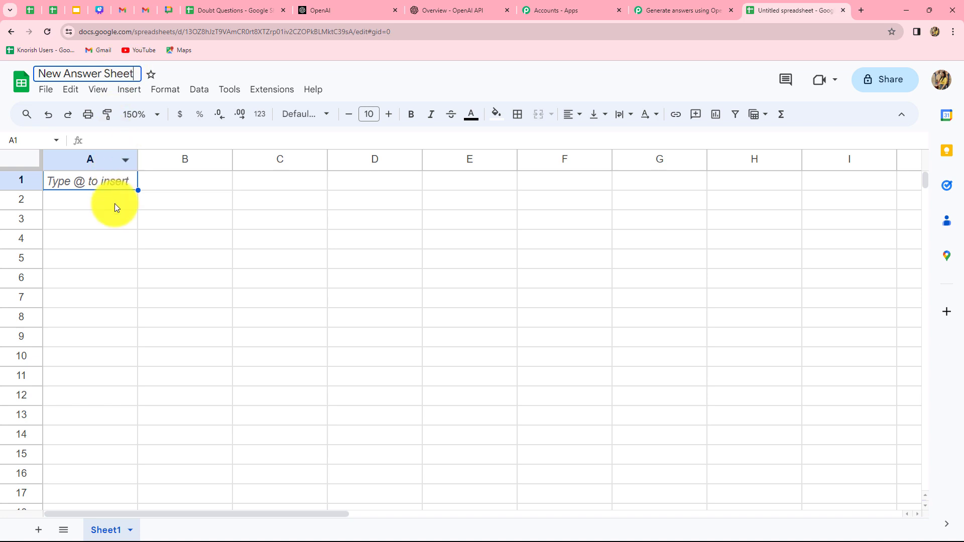
- Enter the headers "Questions" in A1 and "Answer" in B1, and fill both header cells with orange
click(124, 179)
text(Questions)
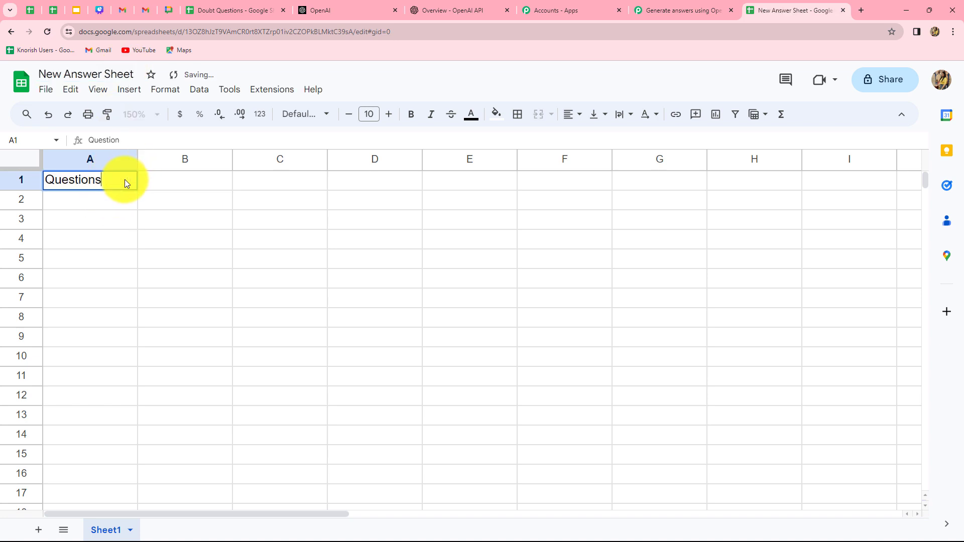
click(170, 188)
text(Answer)
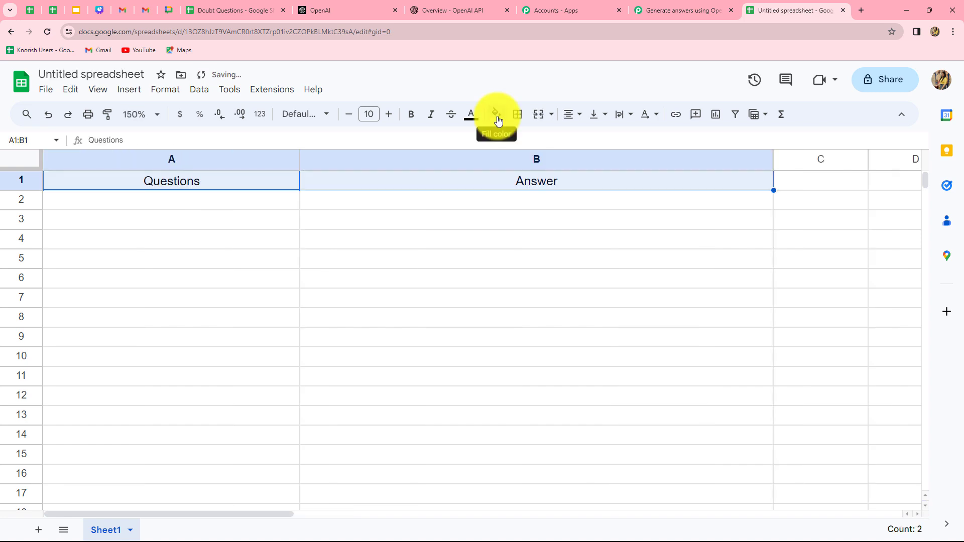
click(496, 114)
click(530, 172)
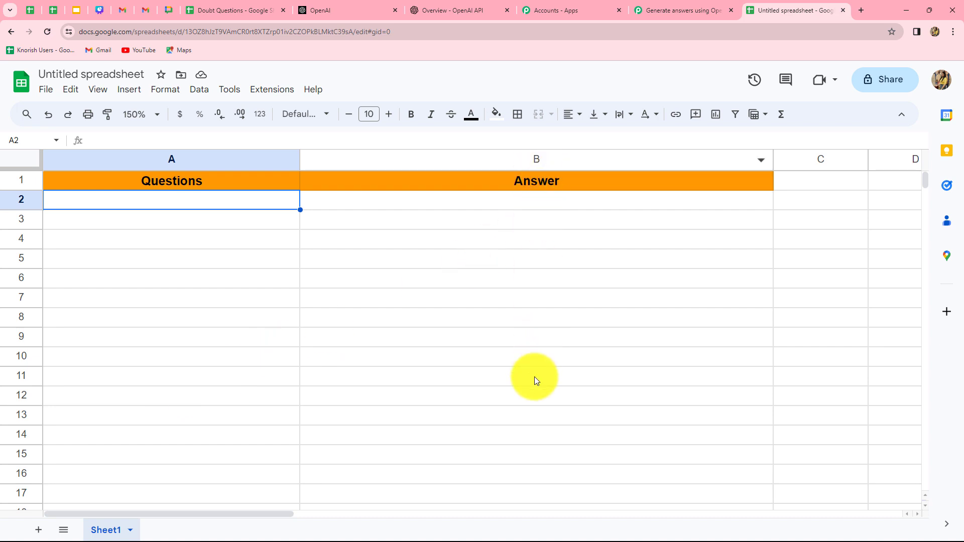
- Enter the question "What is Respiration?" in cell A2 under the Questions header
click(410, 204)
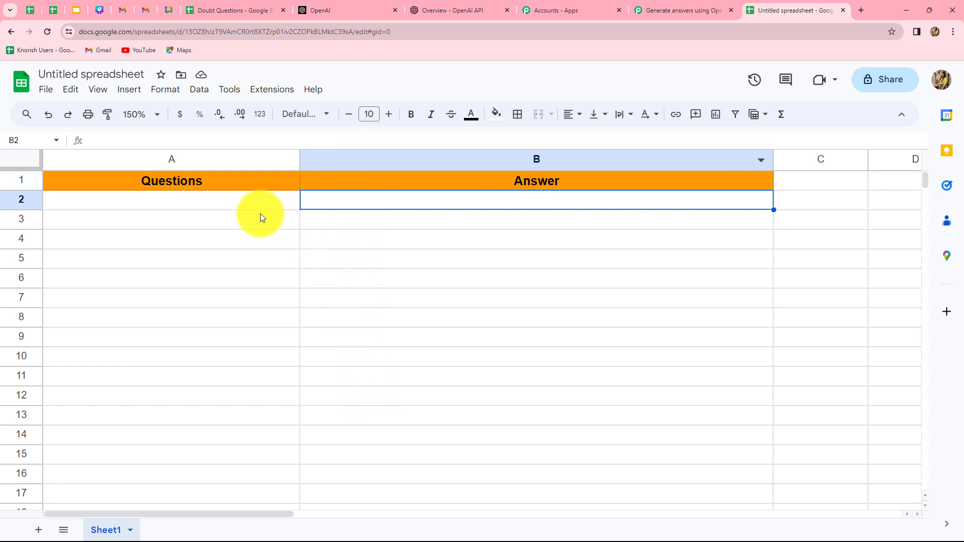
click(212, 201)
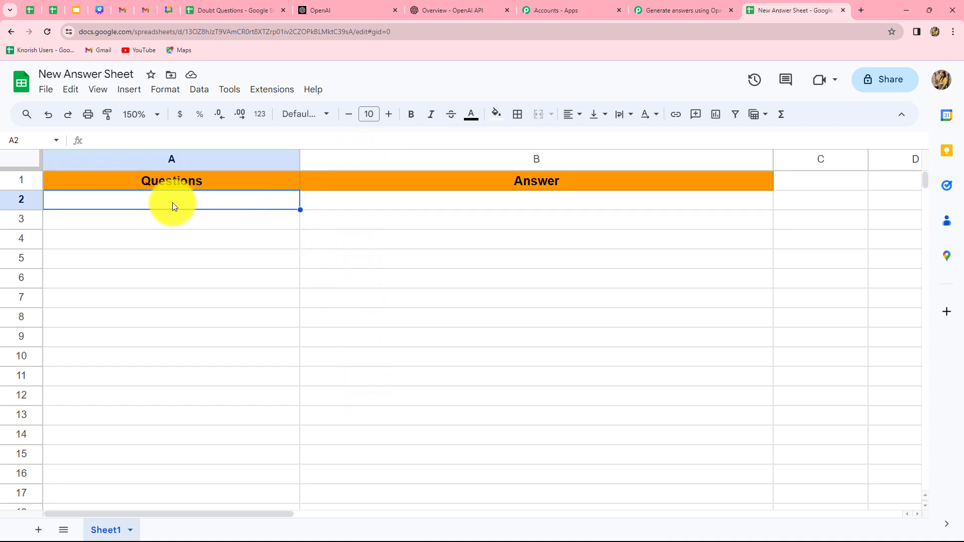
text(What is Respiration?)
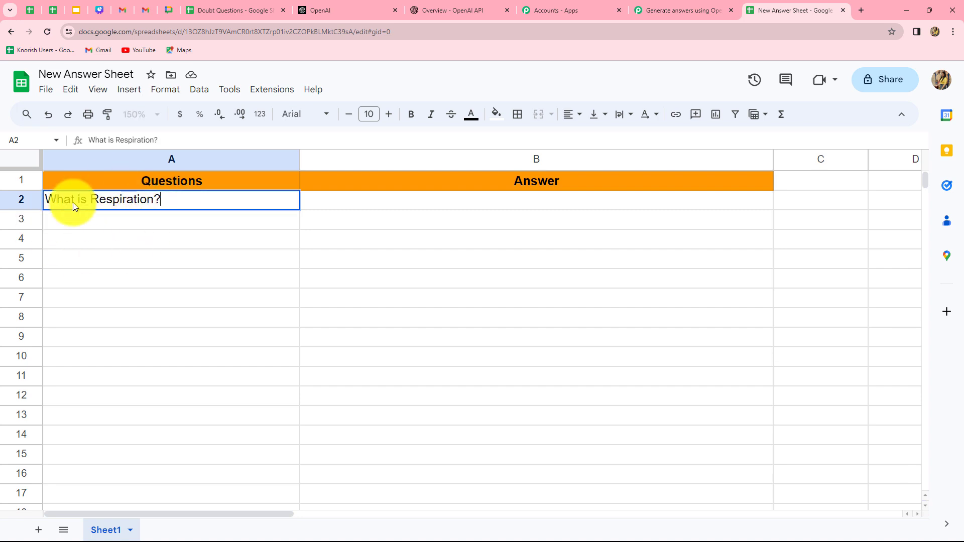
- Look up the Pabbly Connect Webhooks add-on in the Google Workspace Marketplace and close the marketplace
key(ctrl+Return)
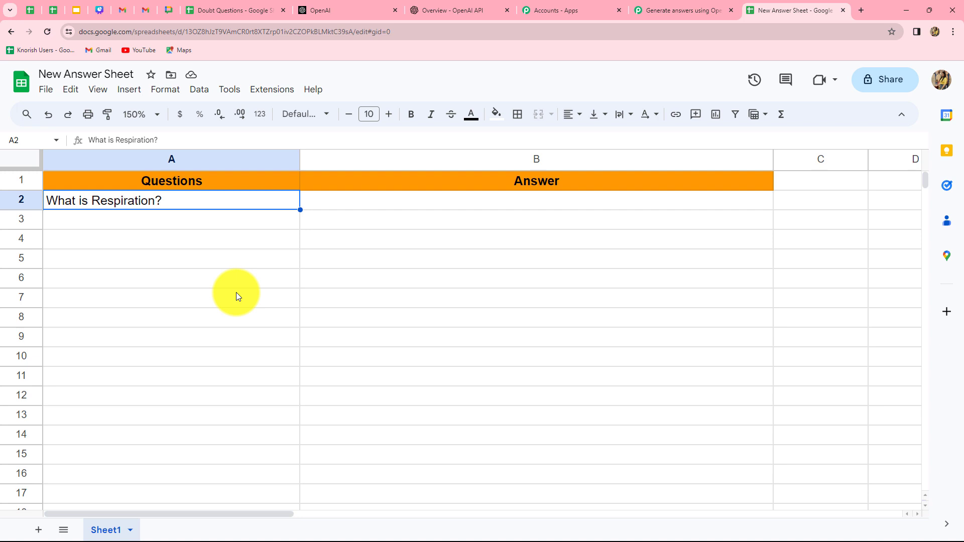
click(269, 90)
mouse_move(275, 113)
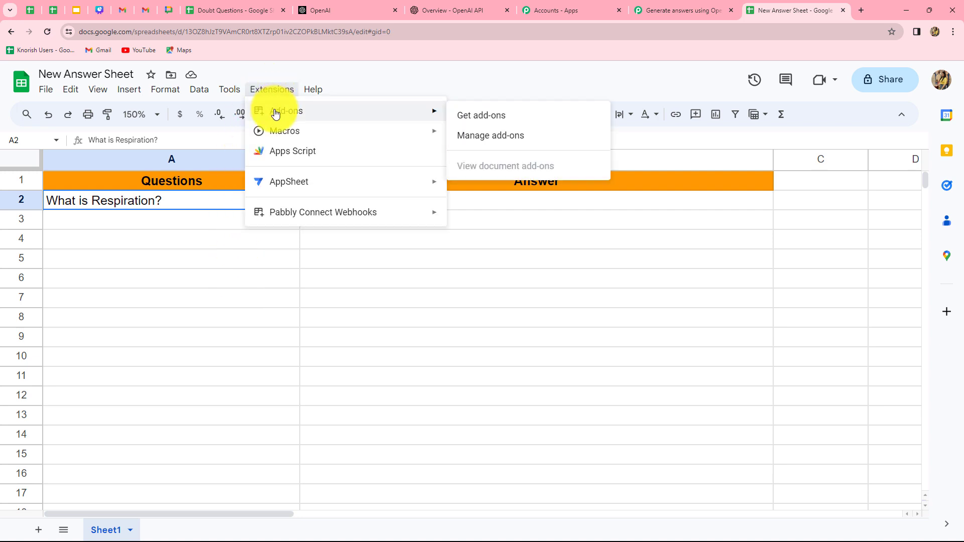
click(481, 115)
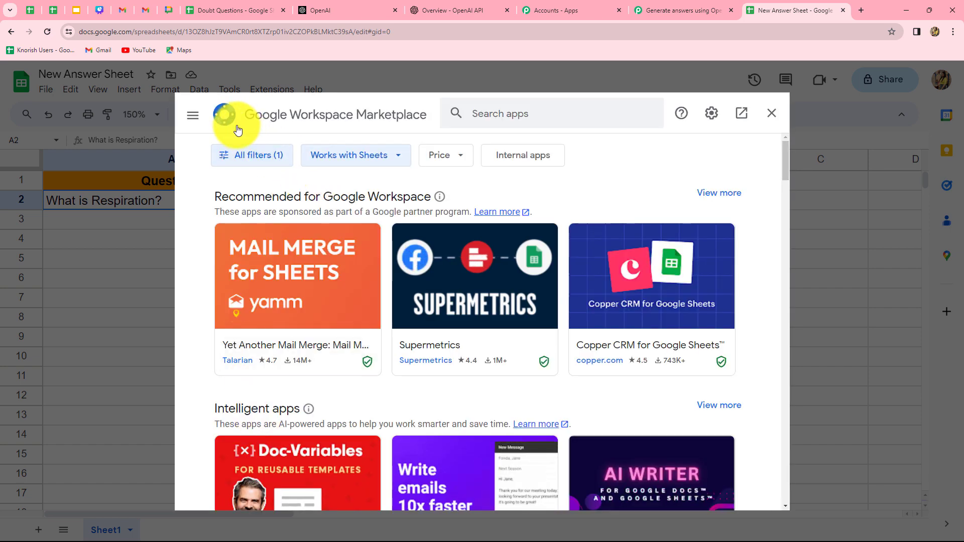
click(477, 111)
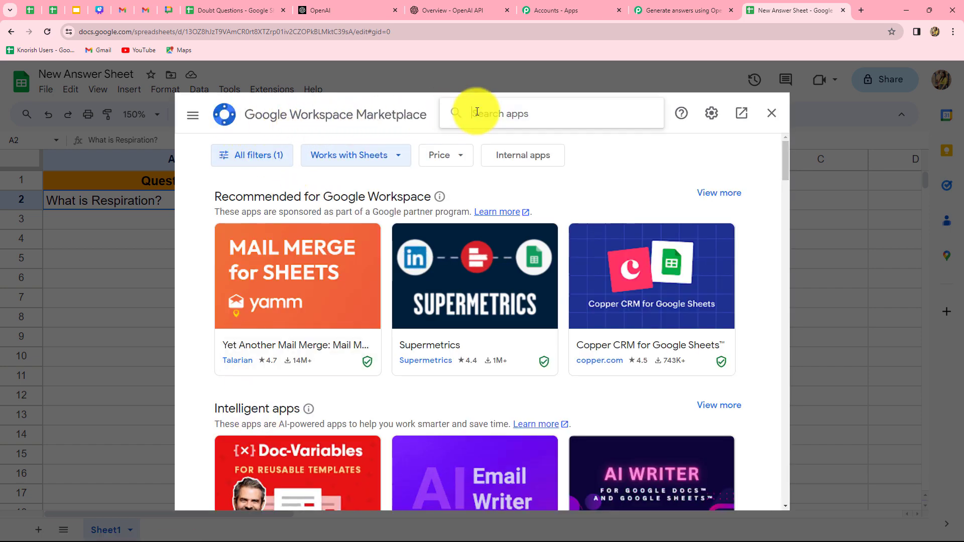
text(pabbl)
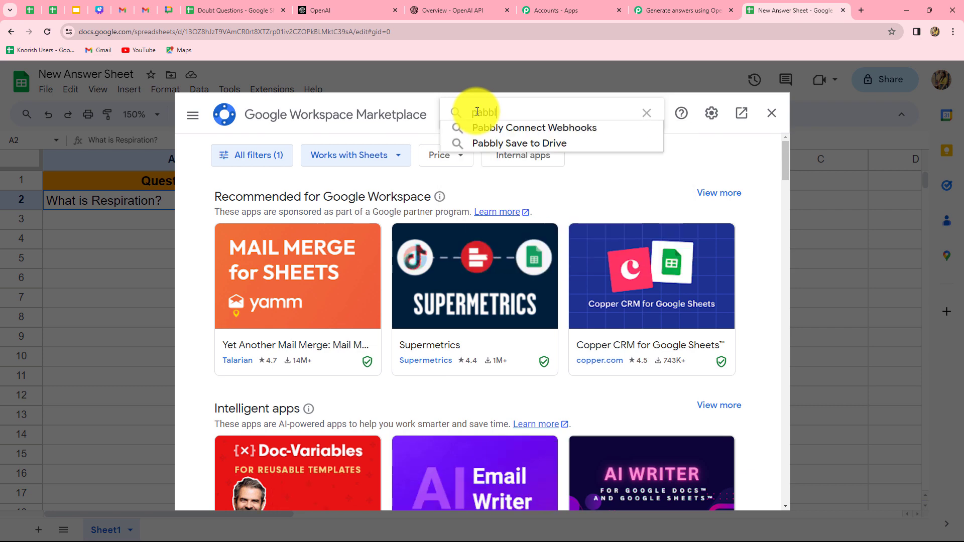
click(490, 127)
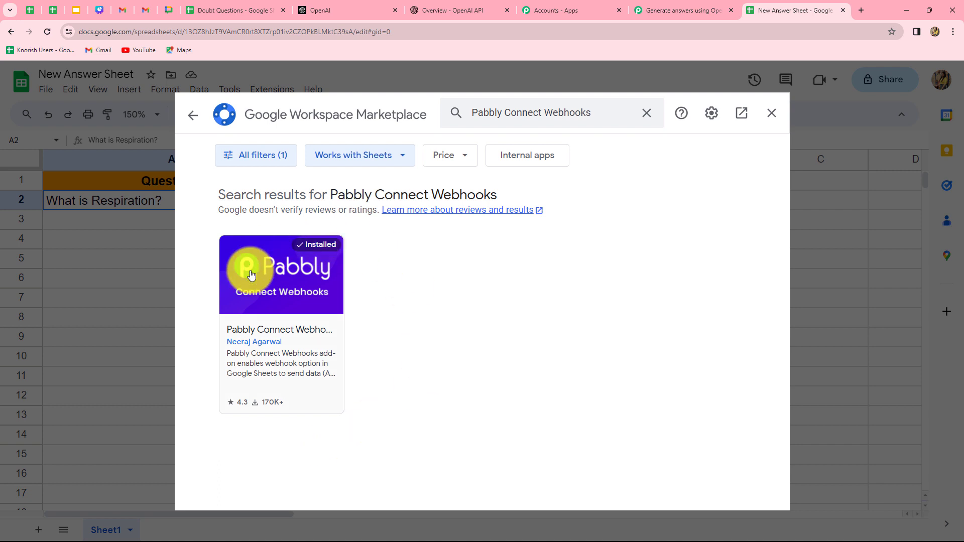
click(768, 120)
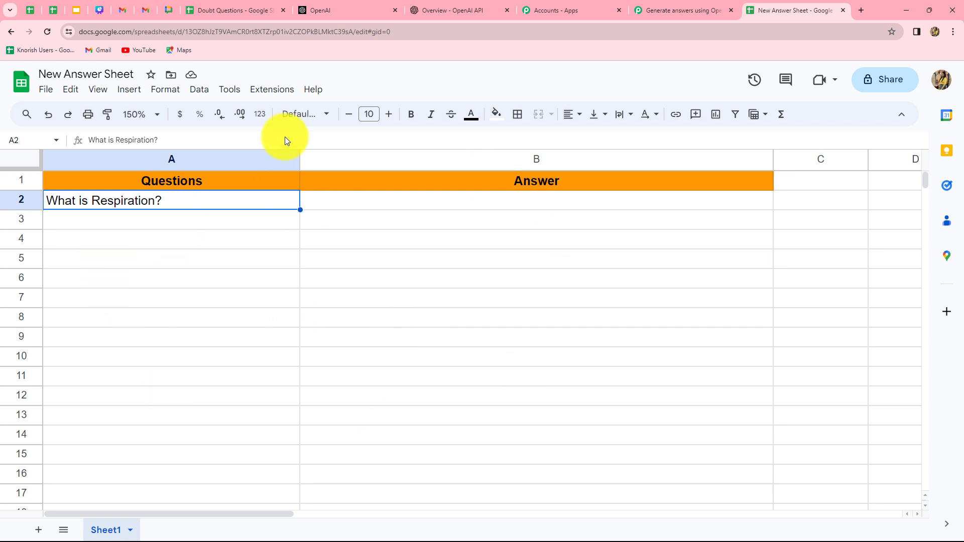
- Open the Pabbly Connect Webhooks initial setup, paste the copied webhook URL and set the trigger column to A
click(283, 91)
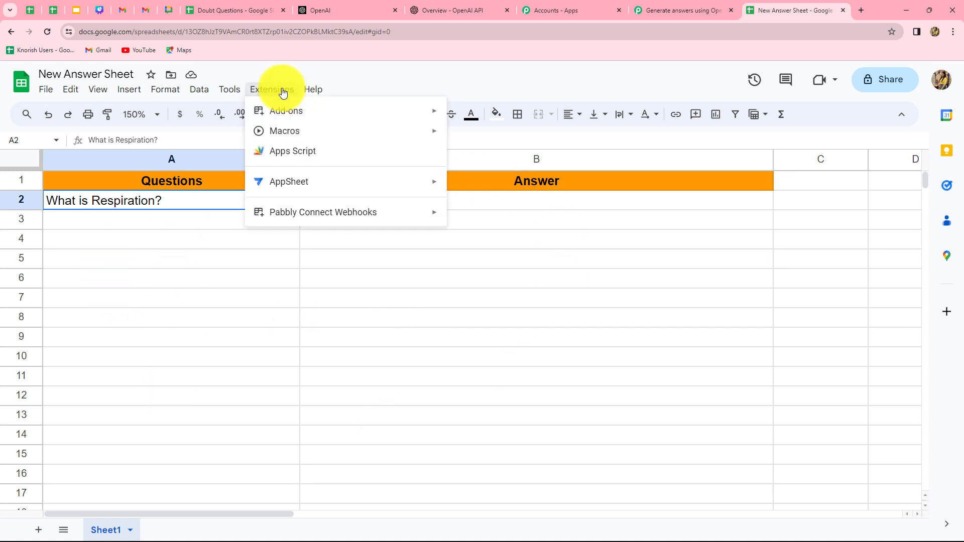
mouse_move(275, 215)
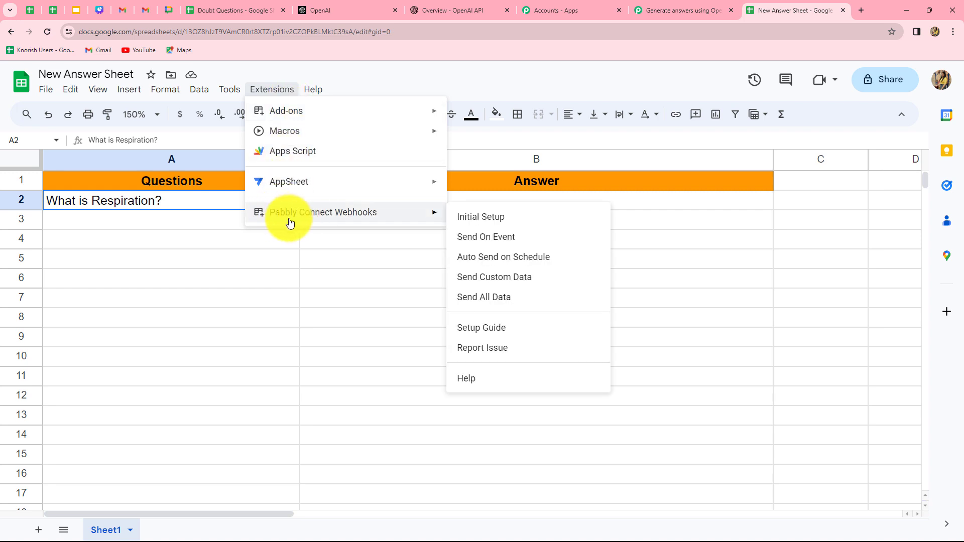
click(471, 219)
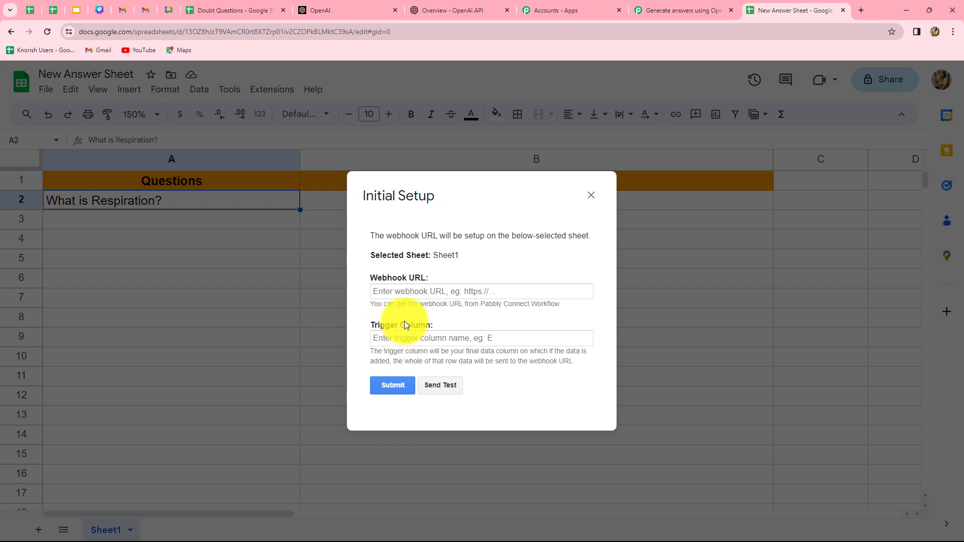
click(408, 292)
key(ctrl+v)
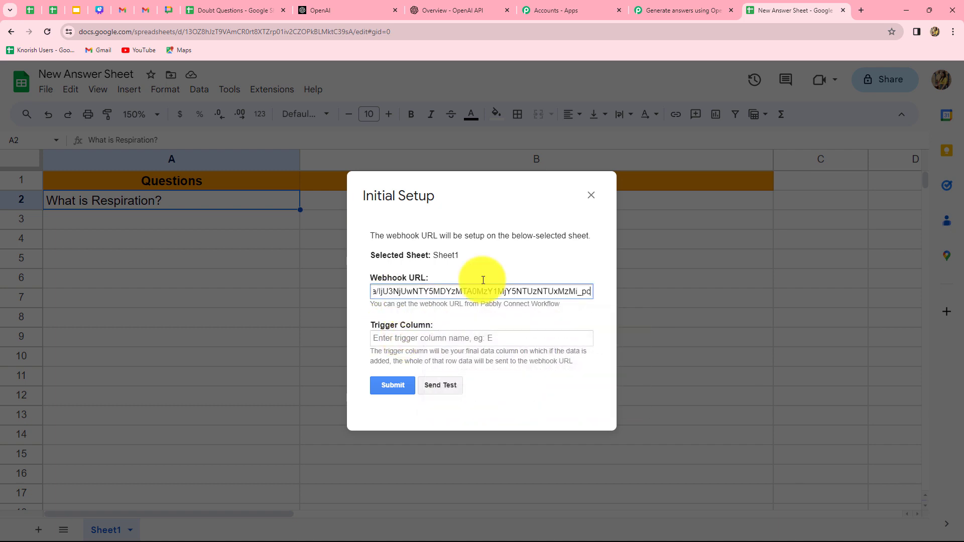
click(414, 340)
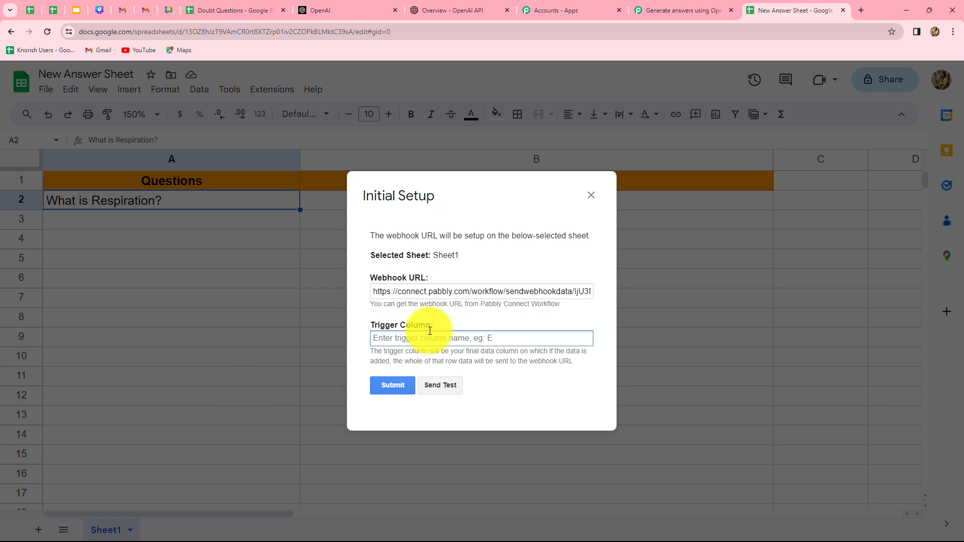
text(A)
- Send test data from the webhook's initial setup, submit the configuration and close the dialog
click(437, 390)
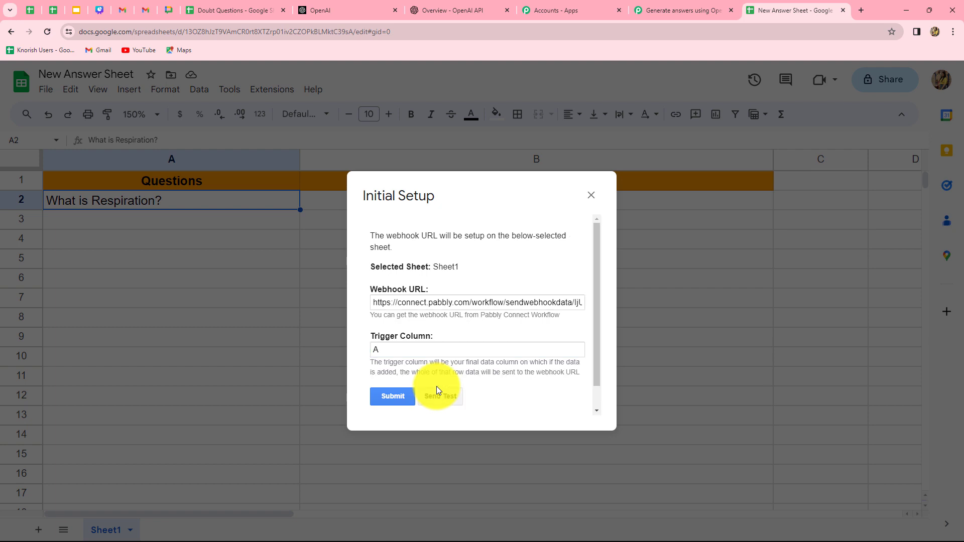
scroll(411, 397, down, 1)
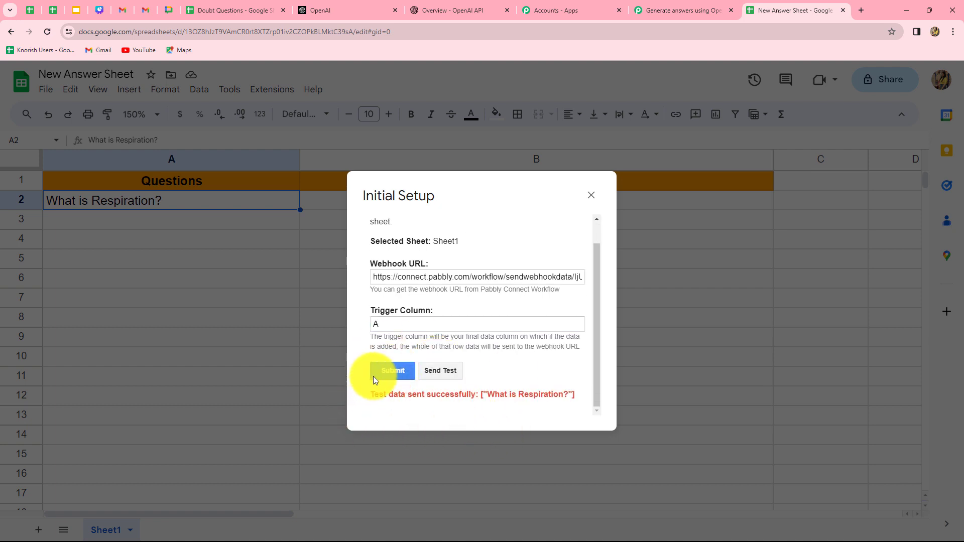
click(390, 370)
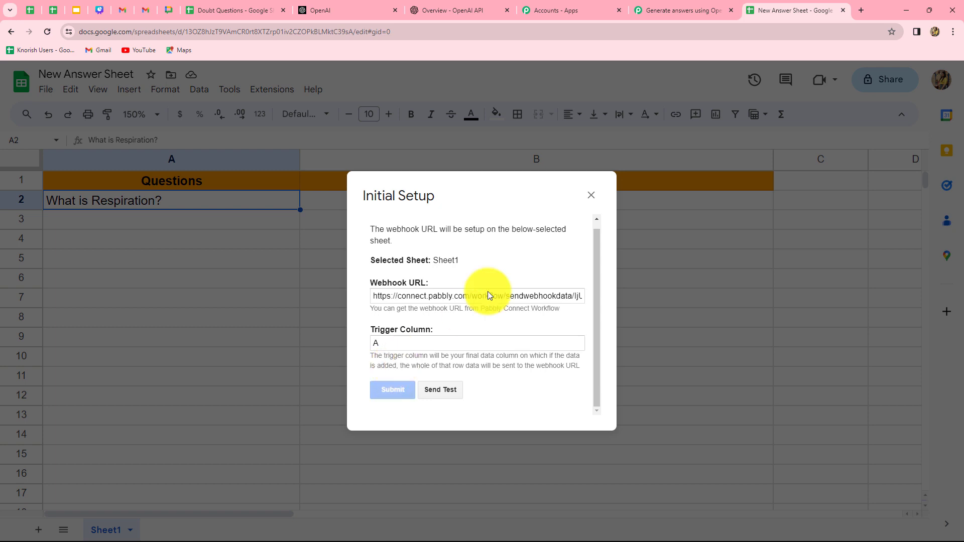
click(593, 200)
- Return to the Pabbly Connect workflow and set its action step to OpenAI (ChatGPT, DALL-E) with the ChatGPT action event
key(ctrl+shift+Tab)
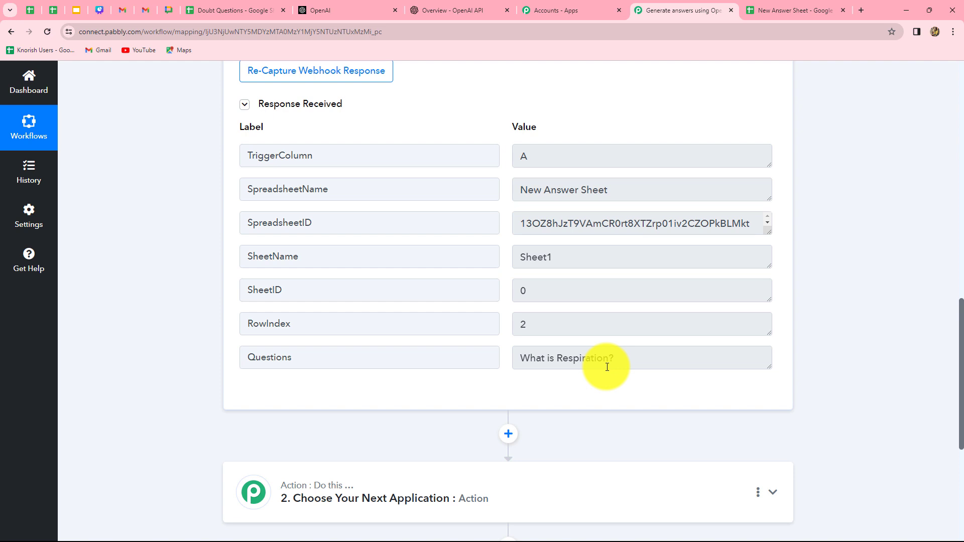
scroll(486, 405, down, 3)
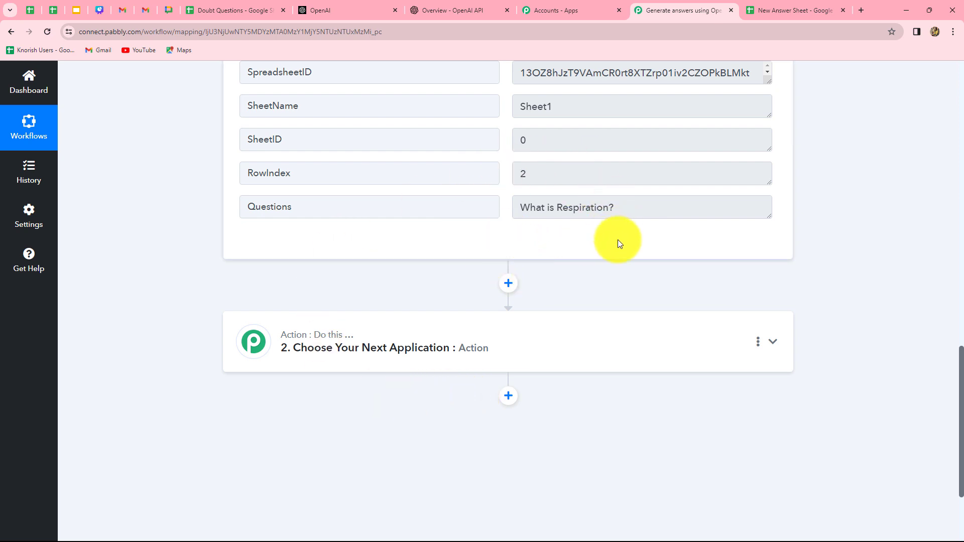
scroll(598, 363, down, 1)
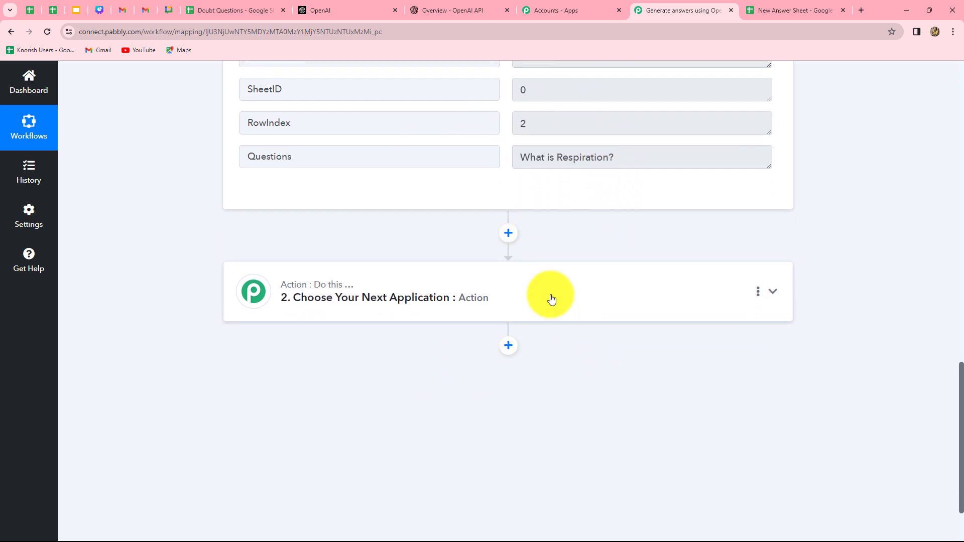
click(551, 300)
text(Open)
click(255, 342)
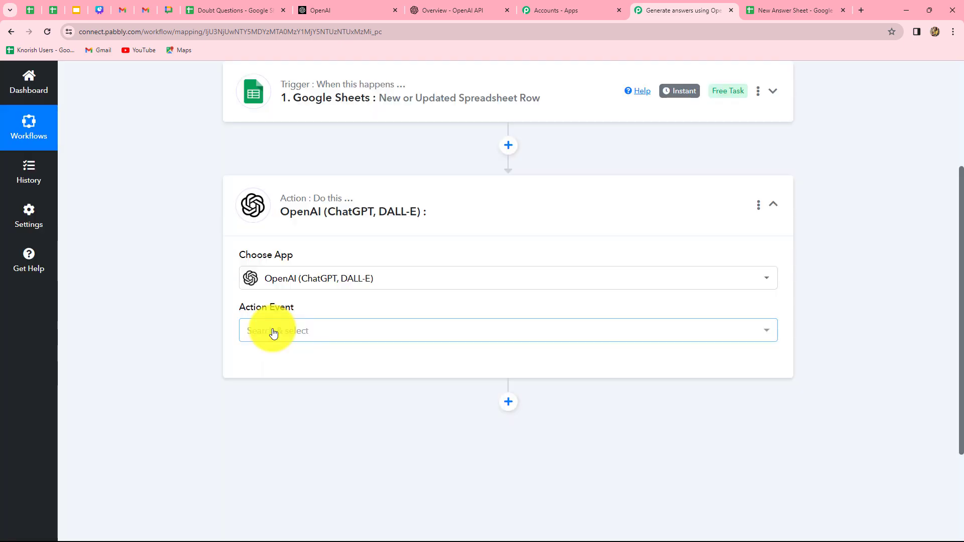
click(273, 331)
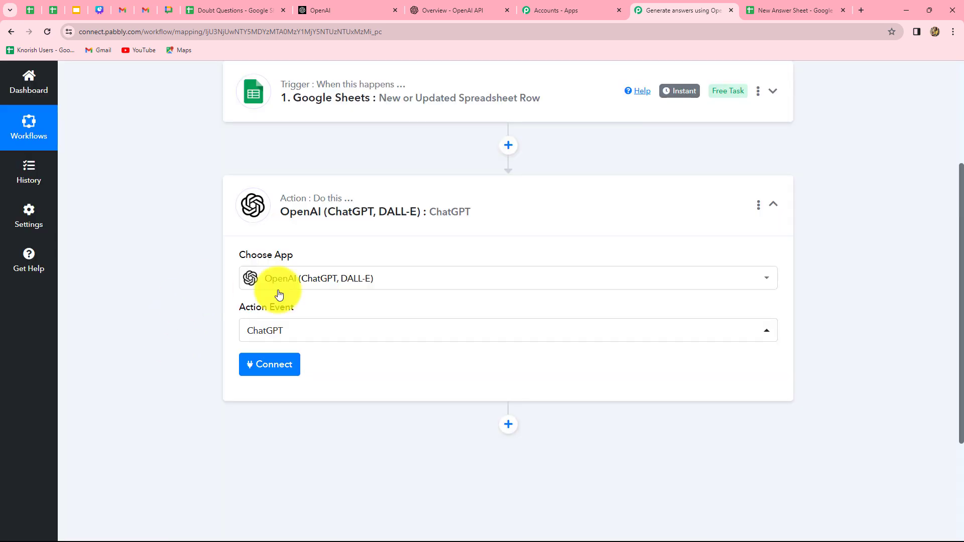
click(290, 342)
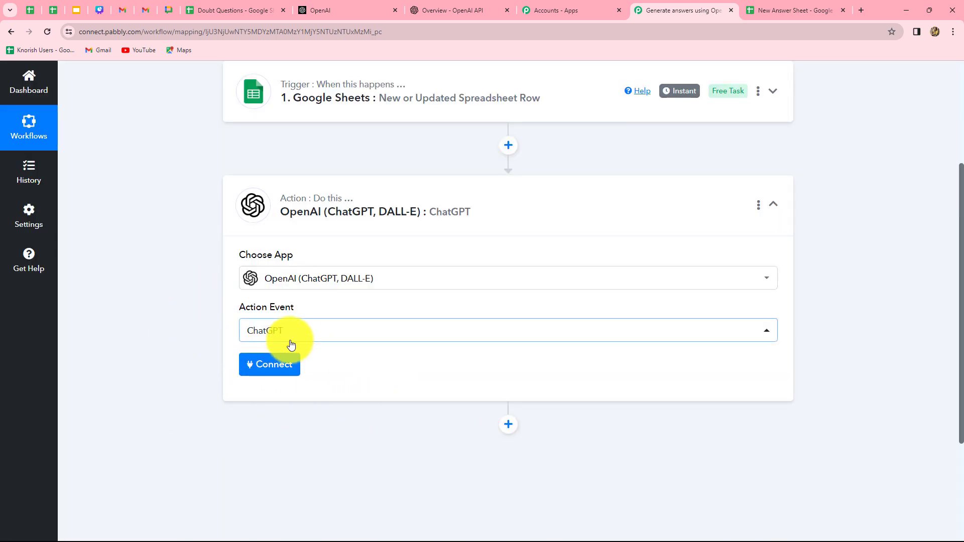
- Connect the ChatGPT action through the existing connection OpenAI (ChatGPT, DALL-E) #4 after viewing the new connection option
click(280, 365)
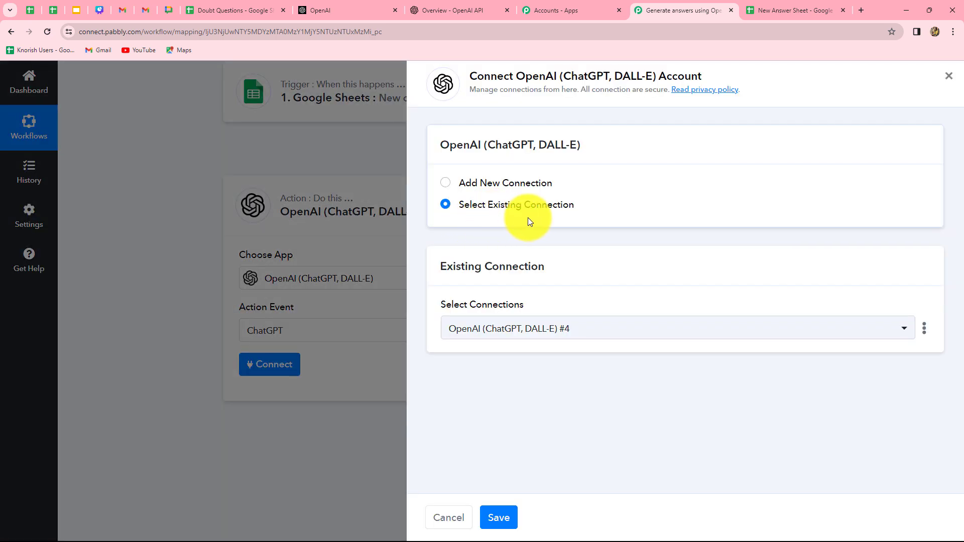
click(446, 184)
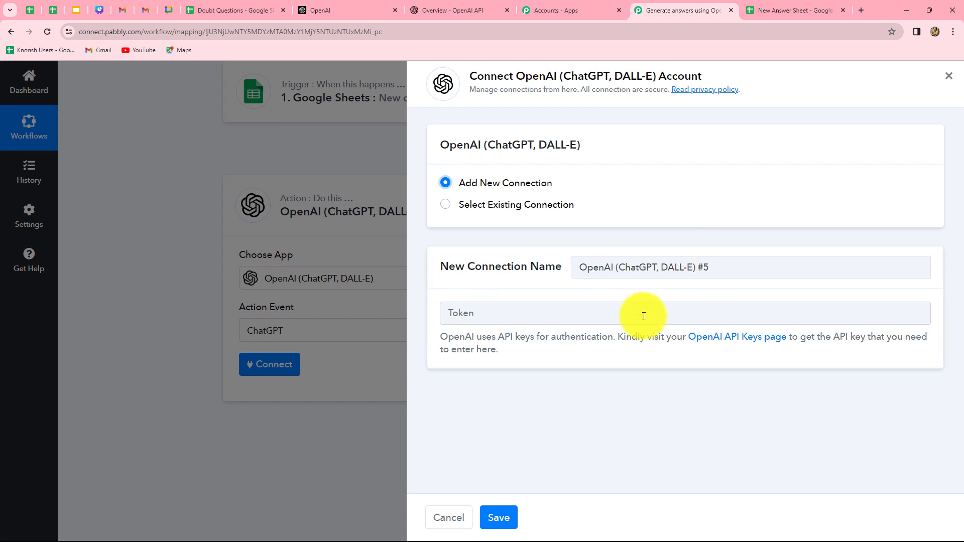
click(320, 7)
click(697, 10)
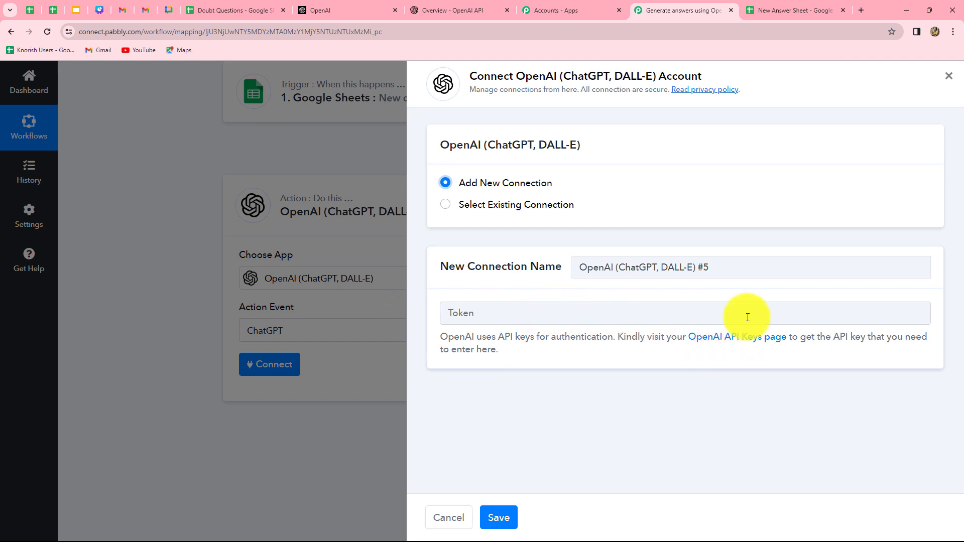
click(445, 205)
click(496, 517)
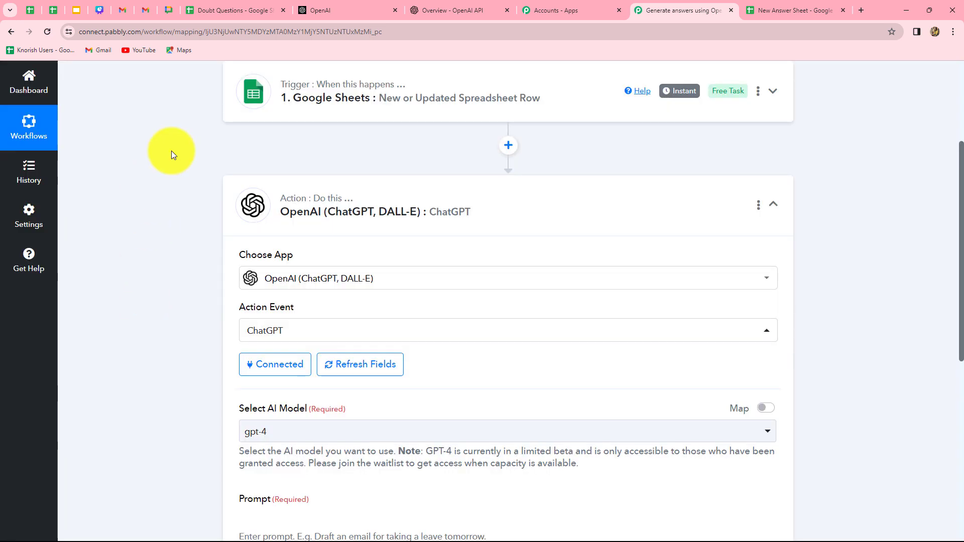
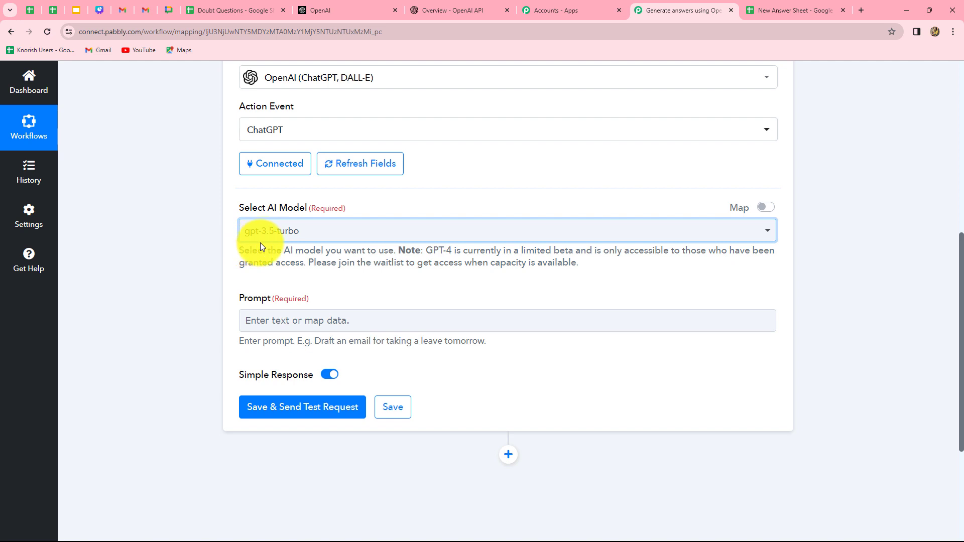
- Enter the prompt "Generate an answer for the question :" and map the Questions value from the Google Sheets trigger after it
scroll(350, 319, down, 2)
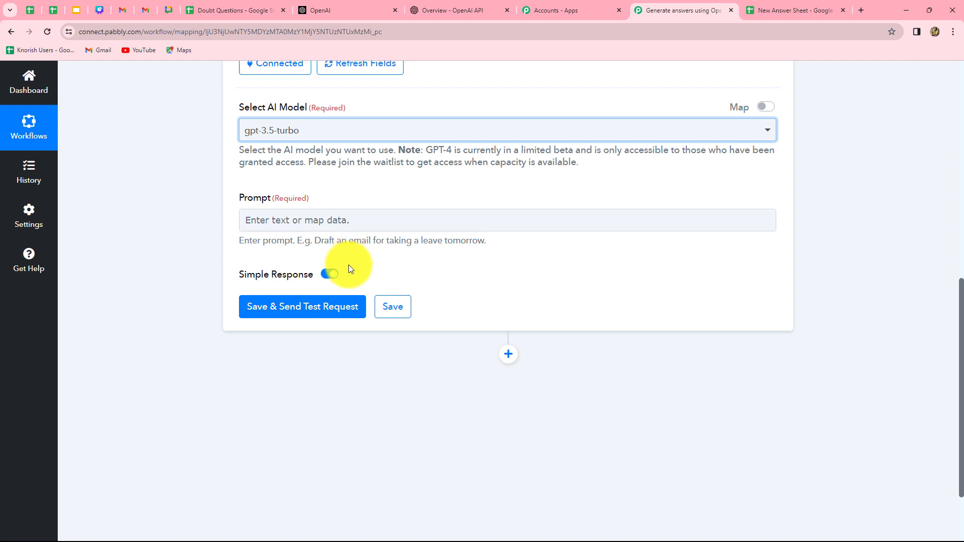
key(Tab)
text(Generate an answer for the question :)
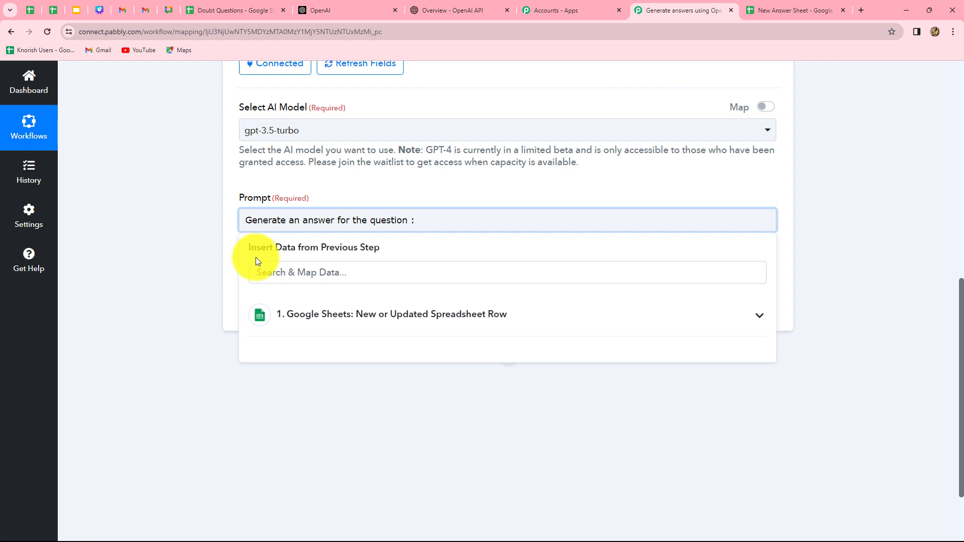
scroll(323, 321, down, 2)
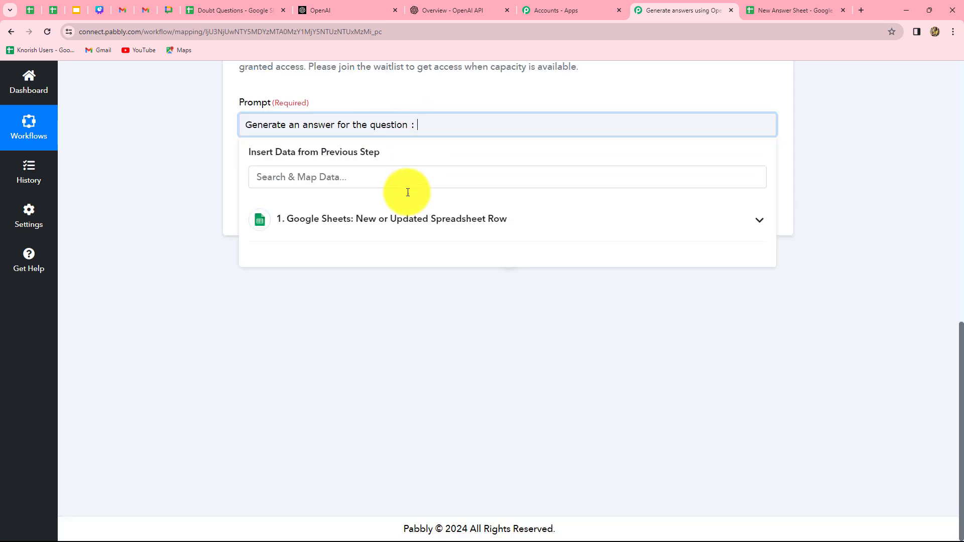
click(388, 224)
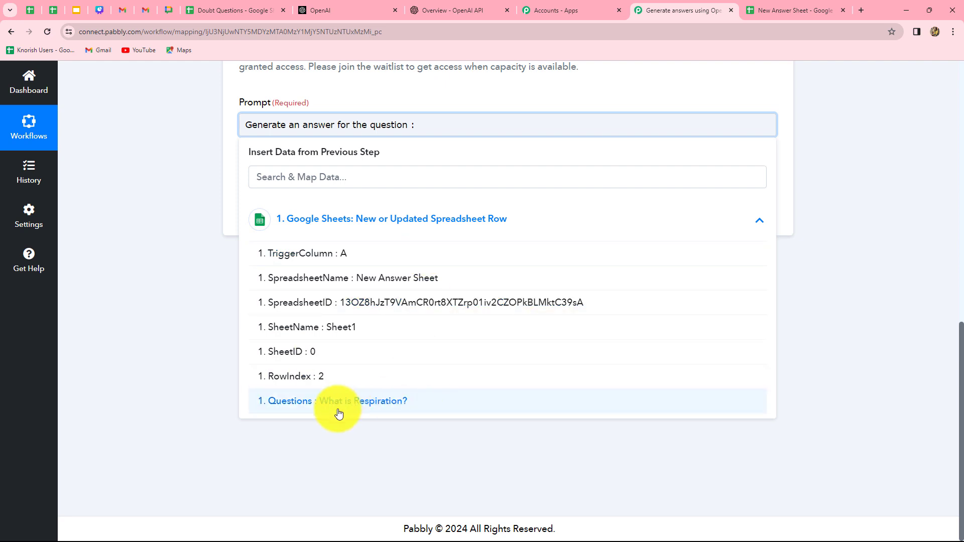
click(374, 400)
click(846, 339)
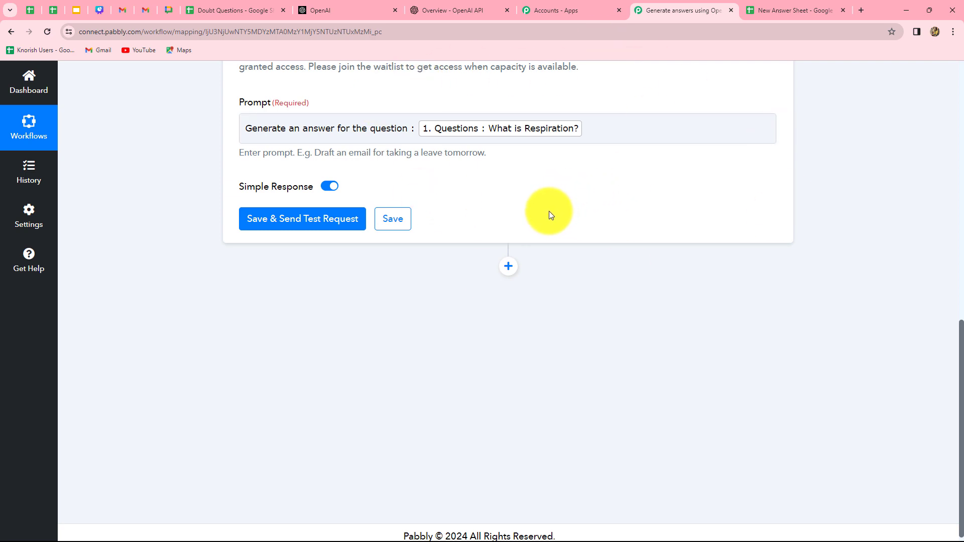
- Check the Questions column in New Answer Sheet against the question mapped into the workflow's ChatGPT prompt
click(805, 10)
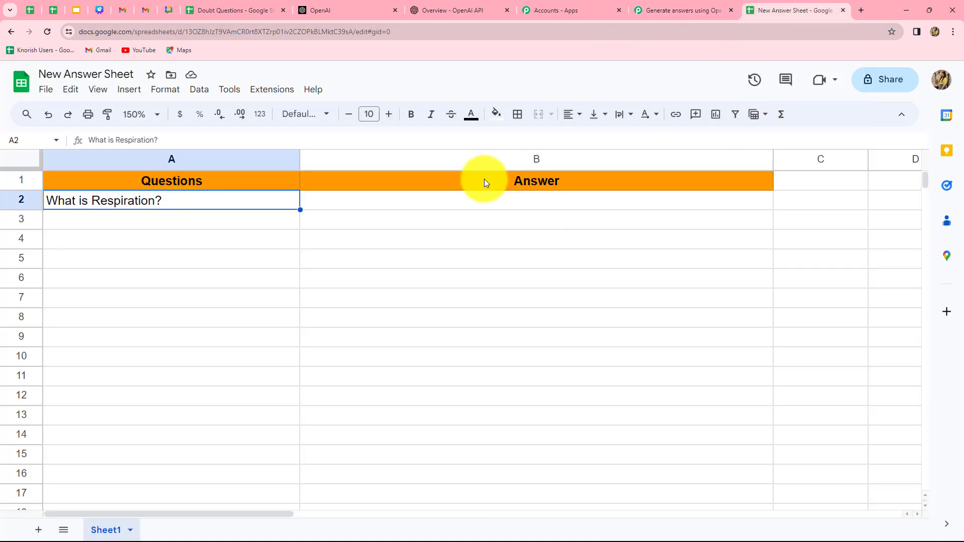
click(179, 224)
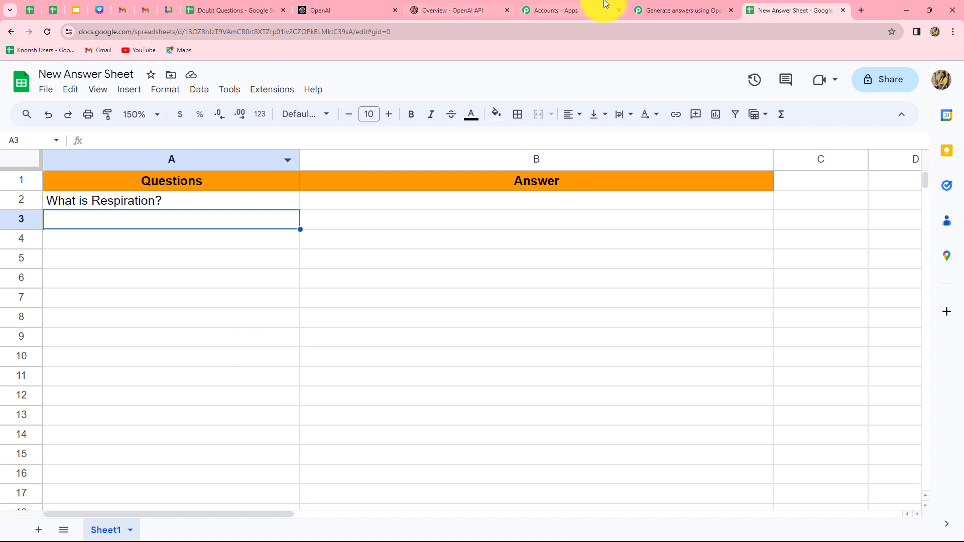
click(652, 10)
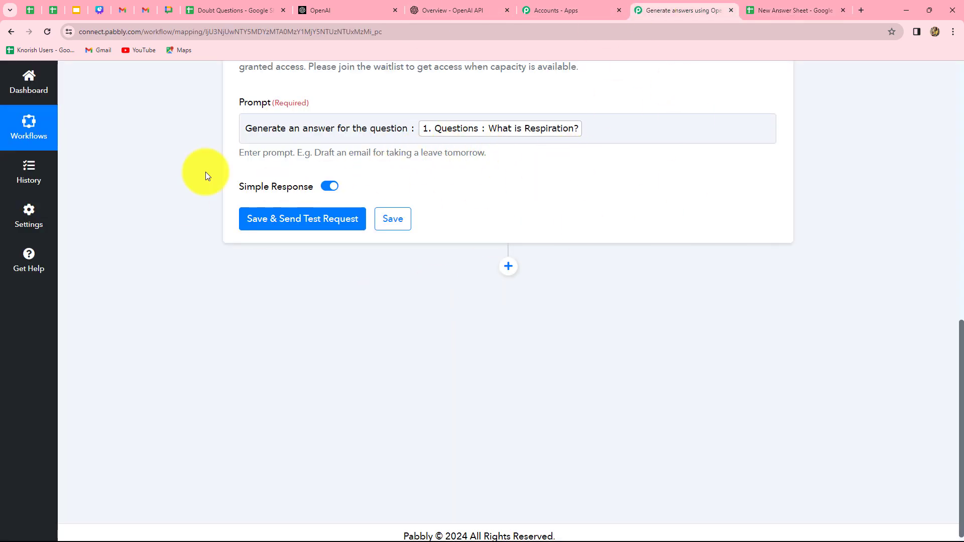
click(396, 142)
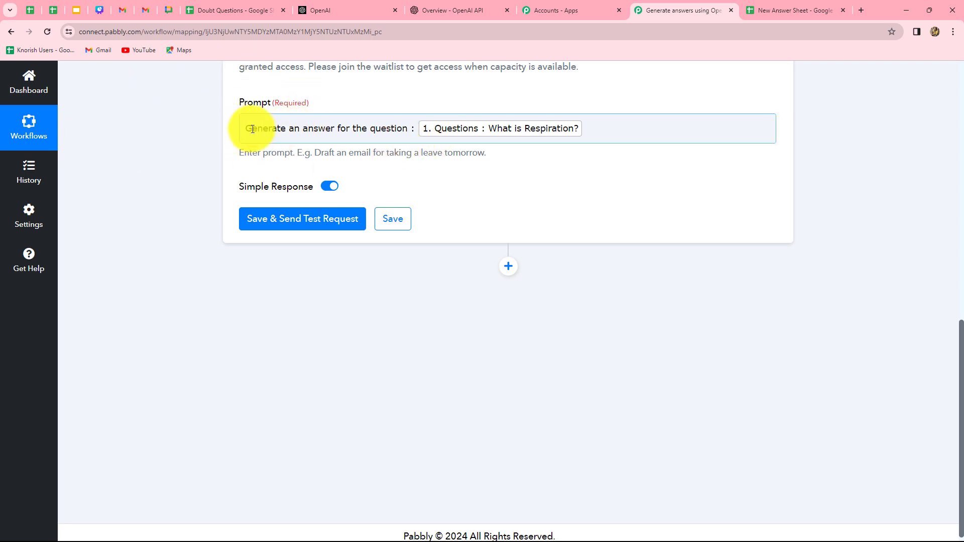
- Review the ChatGPT action's model and prompt settings, then save the action and send a test request
click(602, 175)
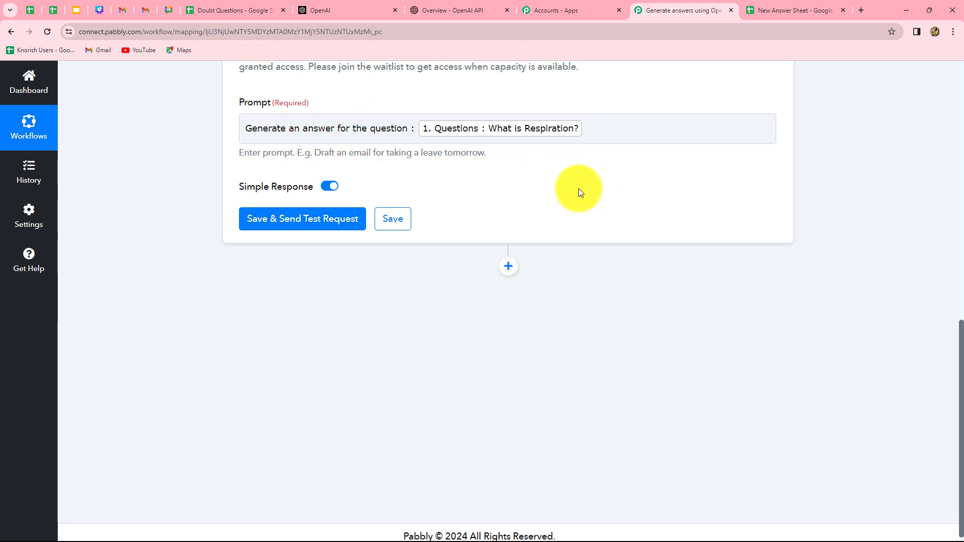
scroll(576, 179, up, 6)
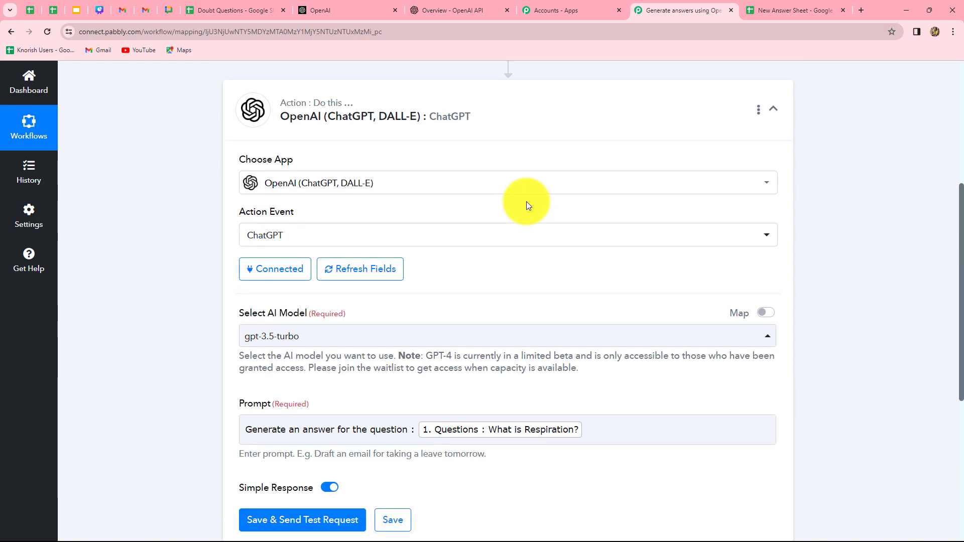
scroll(527, 273, down, 4)
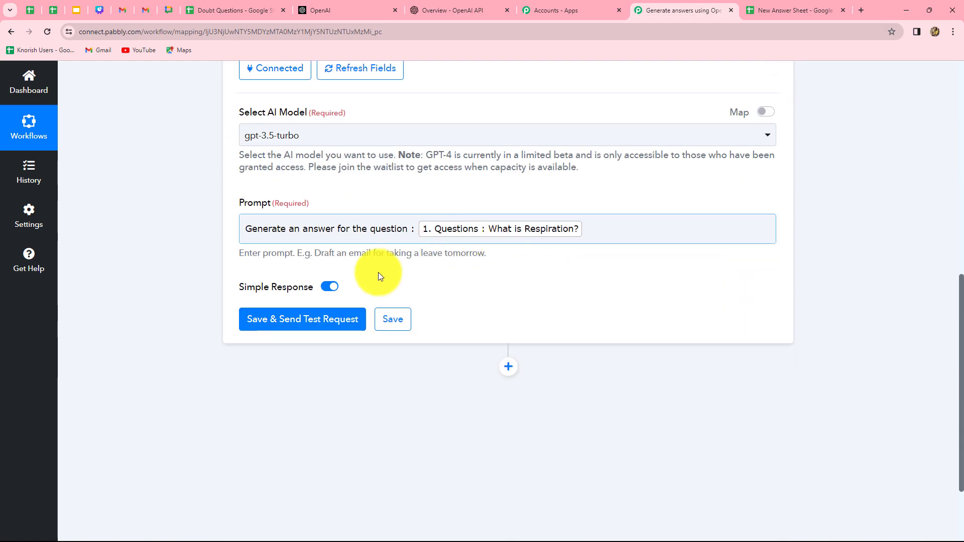
click(322, 327)
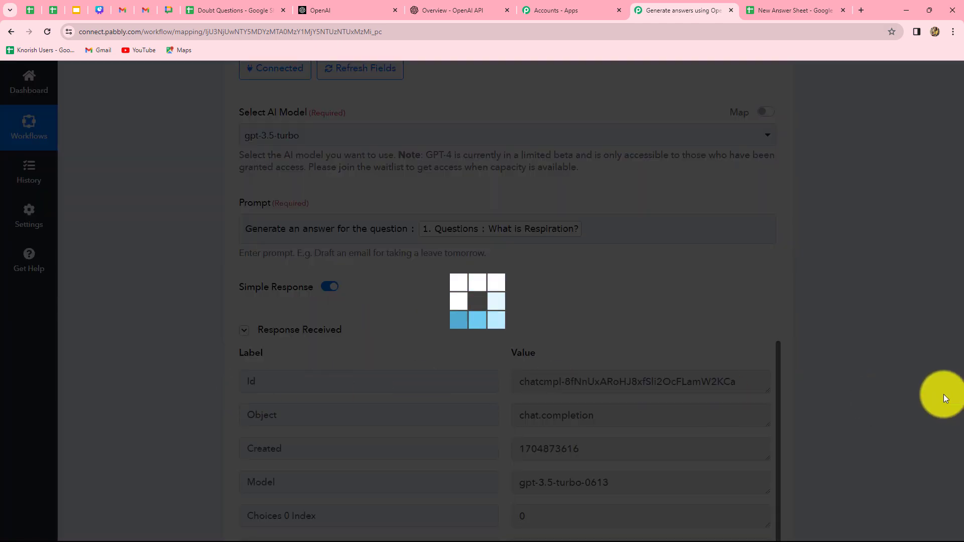
- Read the full Choices 0 Message Content answer in the ChatGPT response and compare it with the Answer column in New Answer Sheet
scroll(923, 390, down, 5)
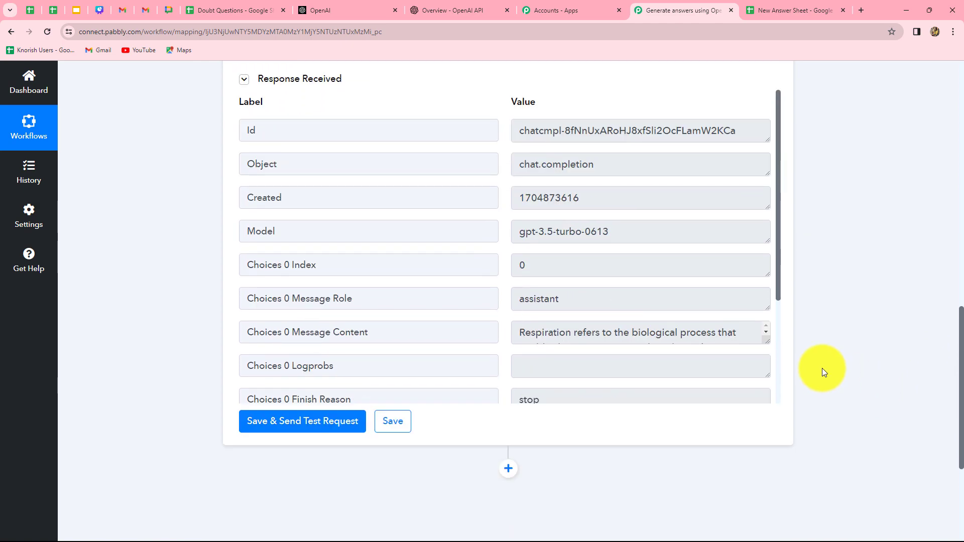
drag(767, 341, 762, 420)
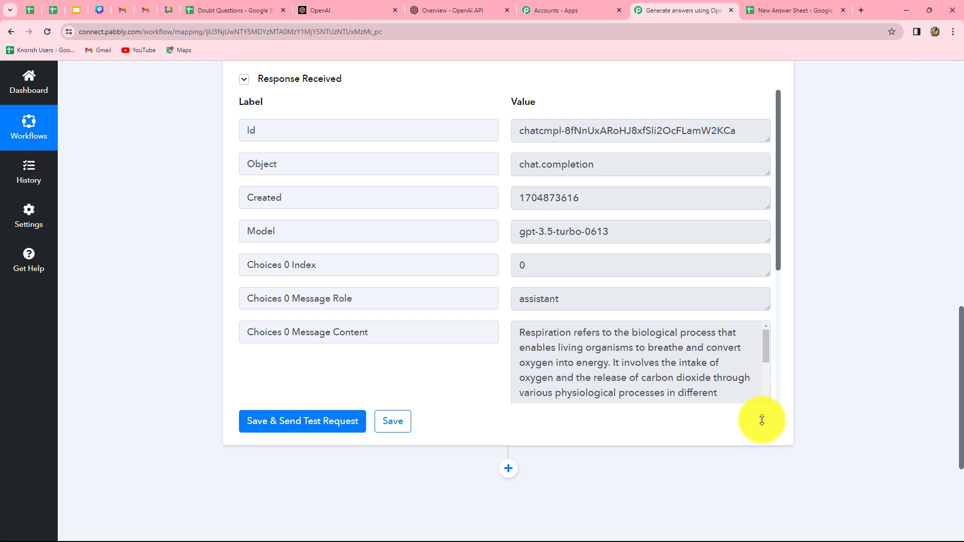
scroll(720, 350, down, 1)
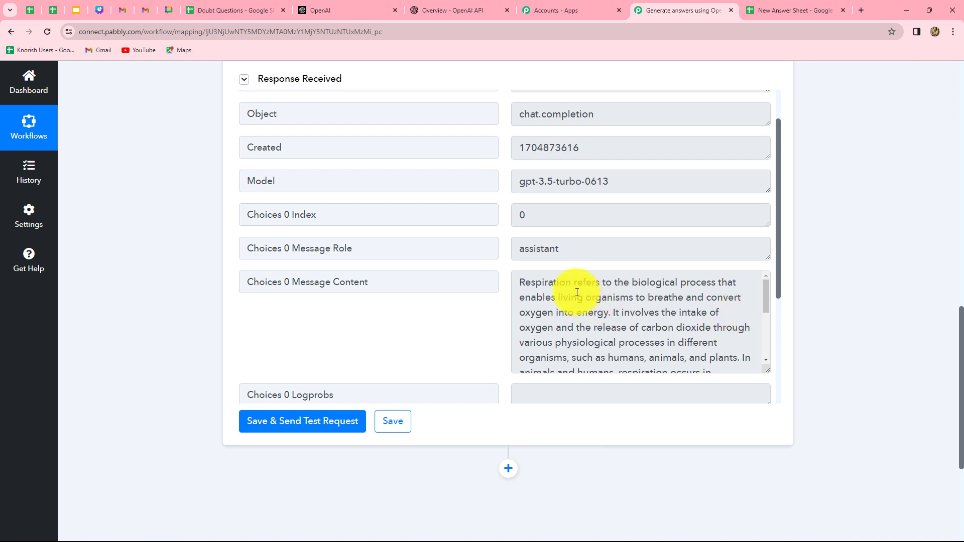
drag(526, 280, 826, 345)
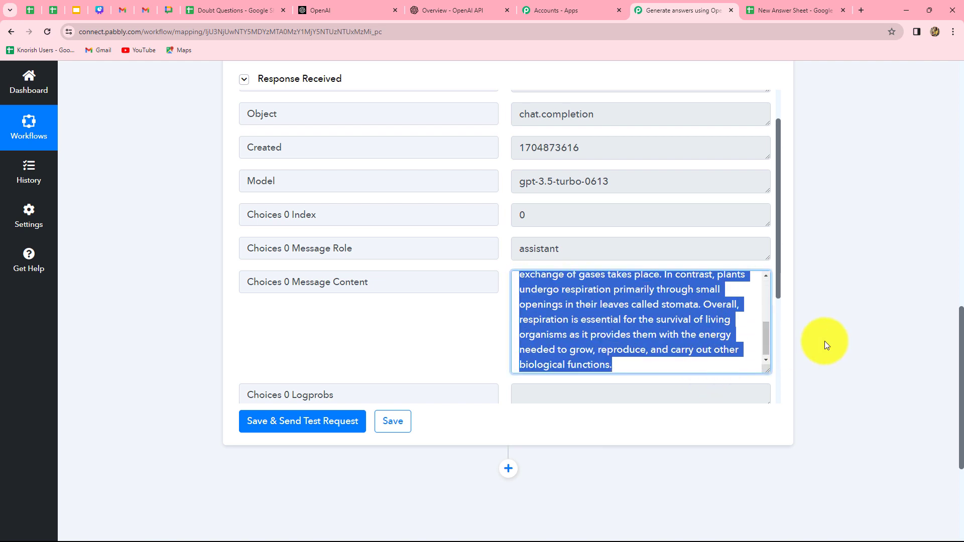
click(845, 336)
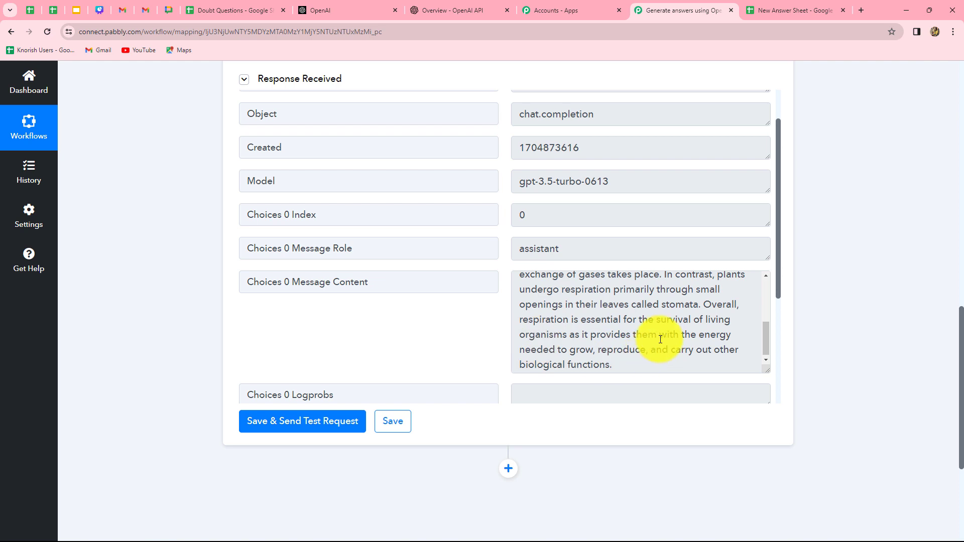
click(775, 6)
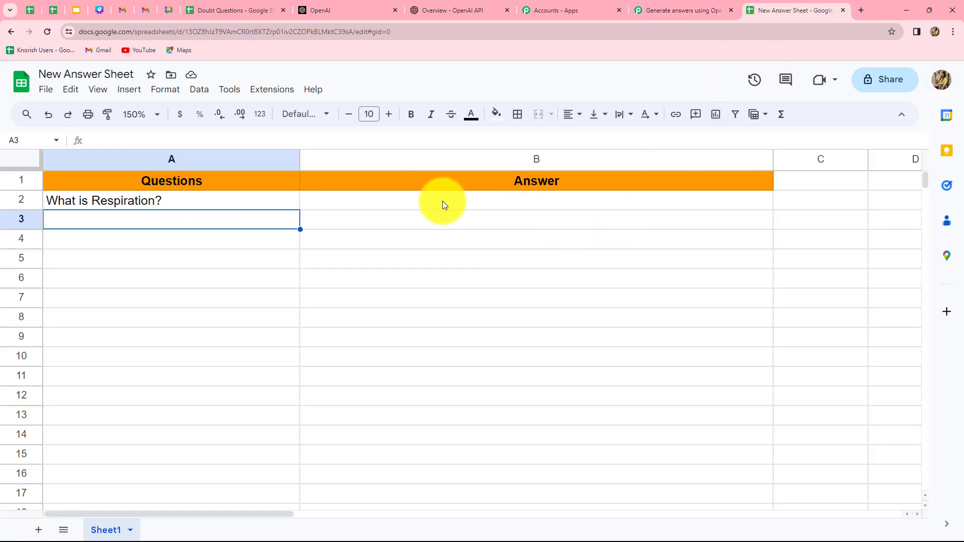
click(720, 10)
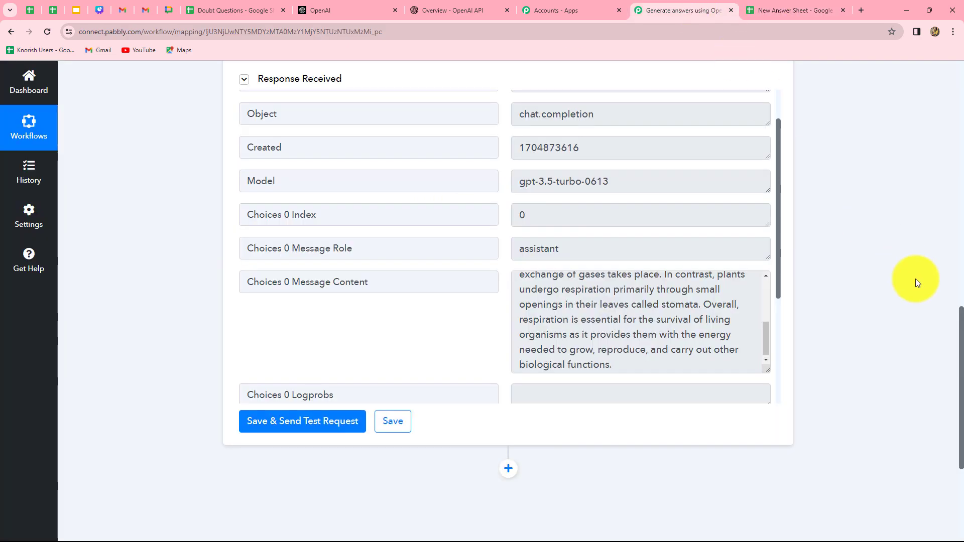
- Add another action step after ChatGPT using Google Sheets with the Update Cell Value action event
scroll(915, 279, down, 5)
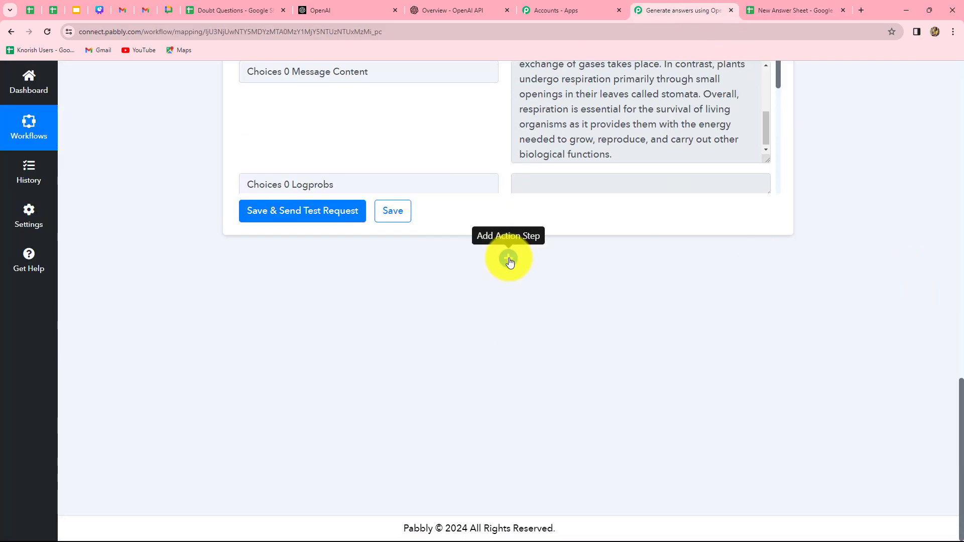
click(508, 259)
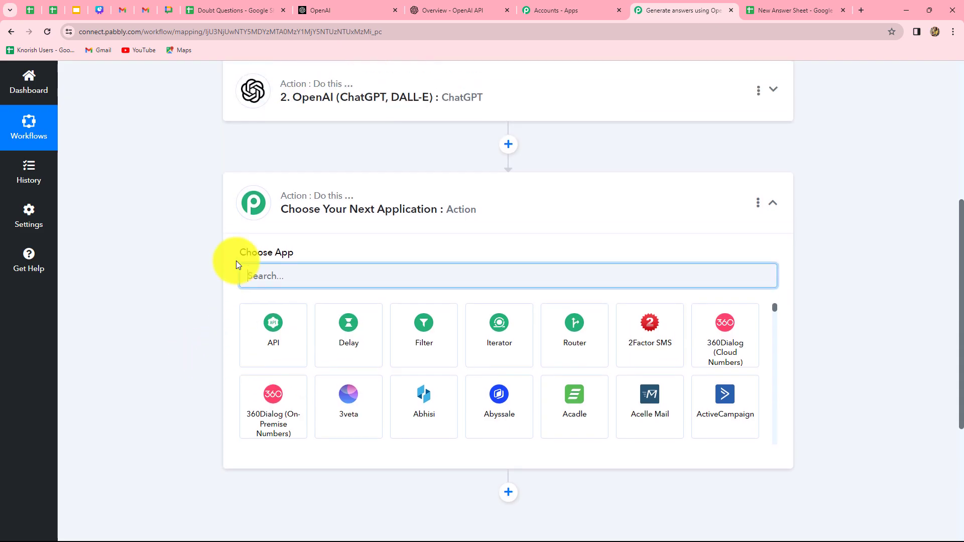
text(Google Sheets)
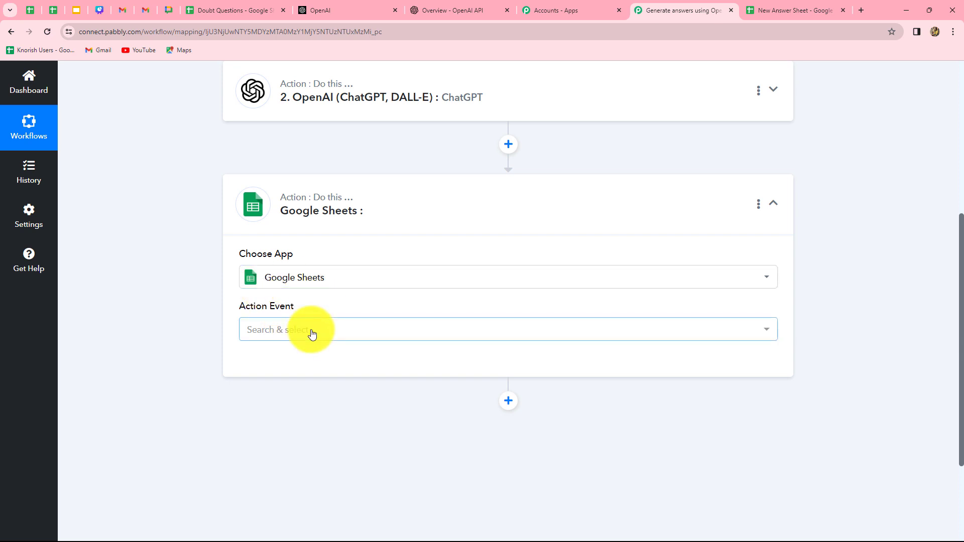
click(312, 334)
scroll(279, 252, down, 5)
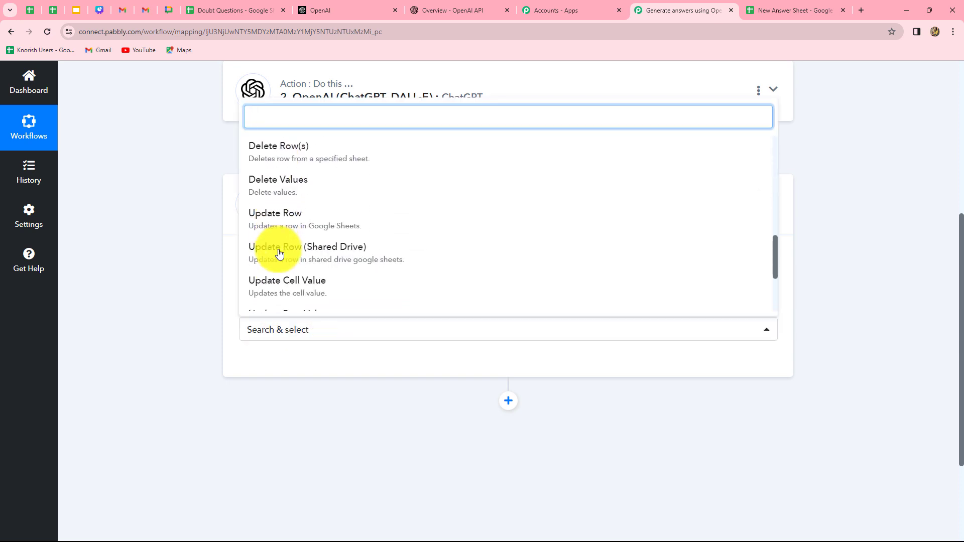
click(297, 286)
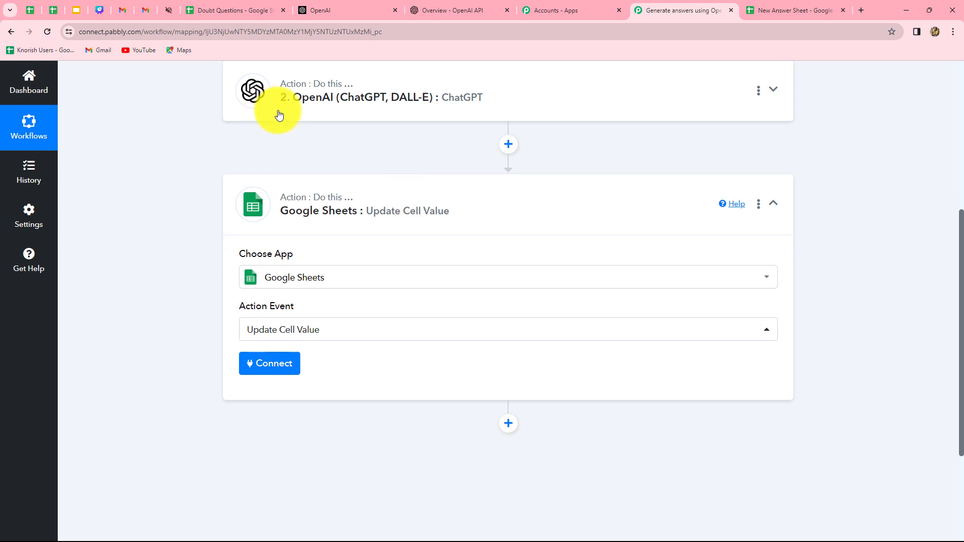
- Check the answer spreadsheet and connect the Update Cell Value action through the existing connection Google Sheets #36
click(785, 4)
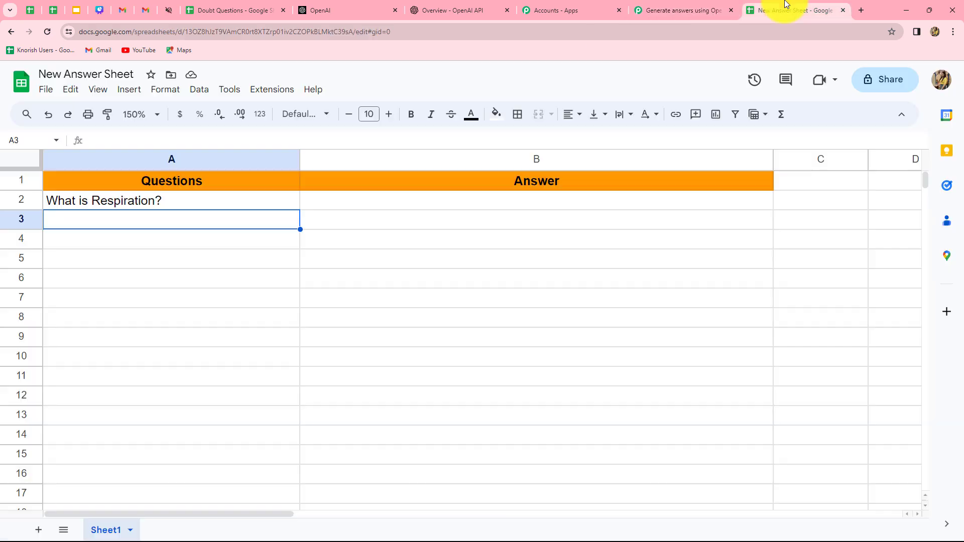
click(683, 10)
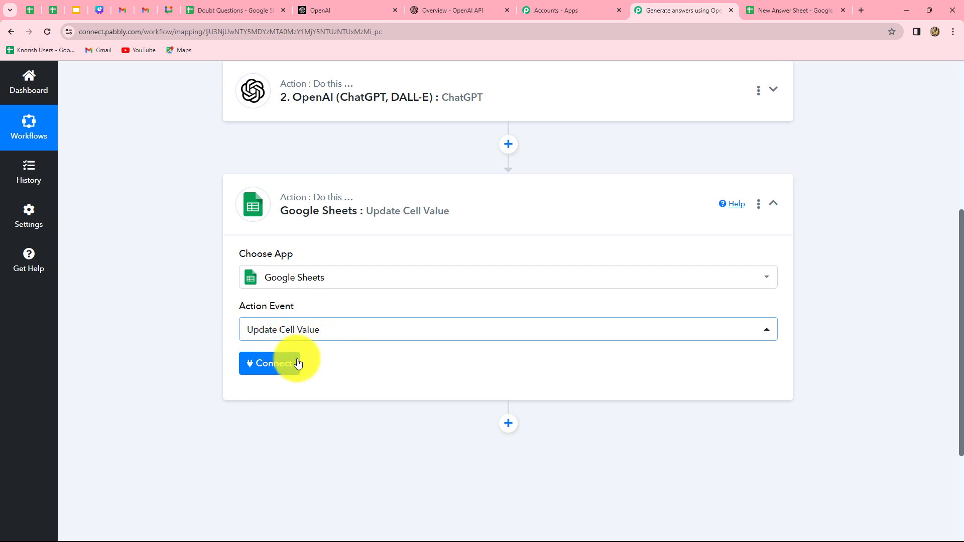
click(277, 372)
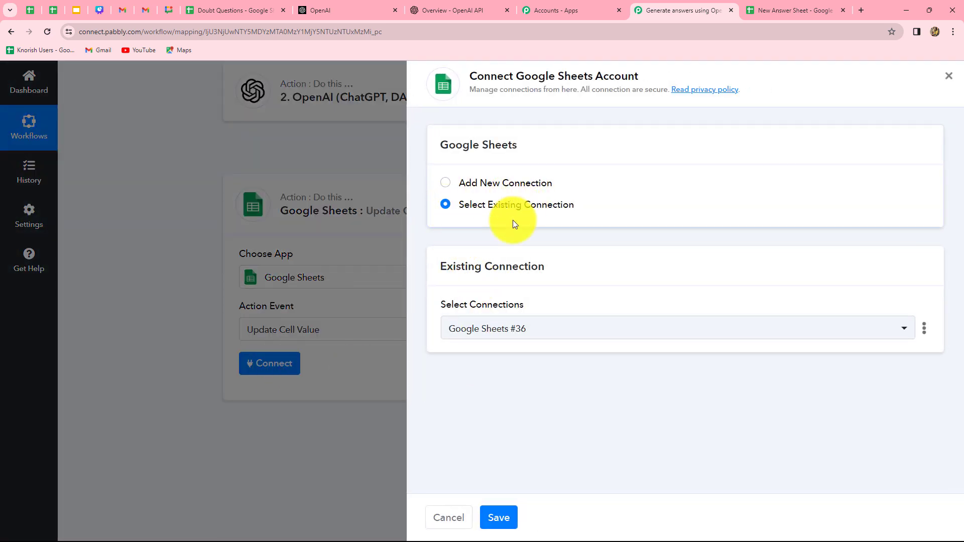
click(499, 517)
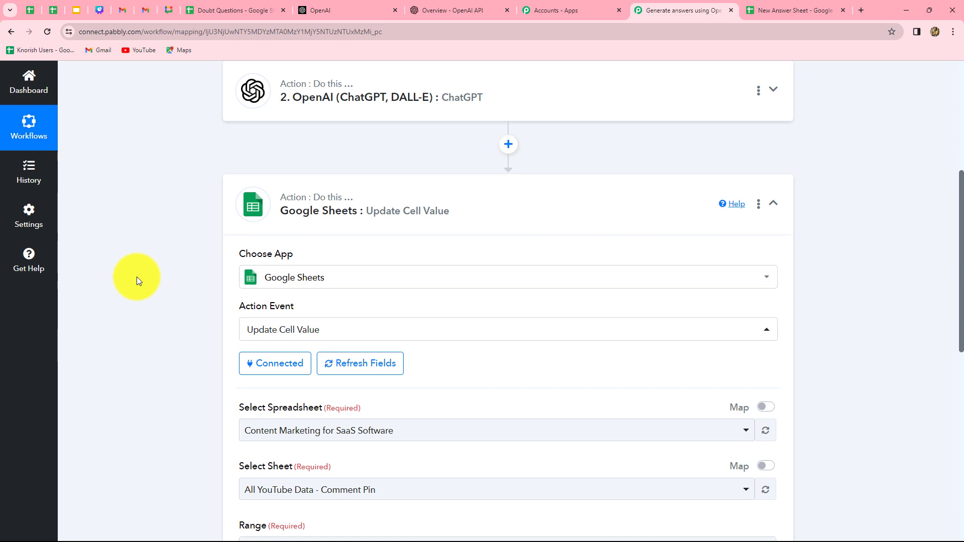
- Choose New Answer Sheet as the spreadsheet to update and check its Sheet1 selection against the spreadsheet itself
scroll(137, 276, down, 6)
scroll(137, 276, up, 3)
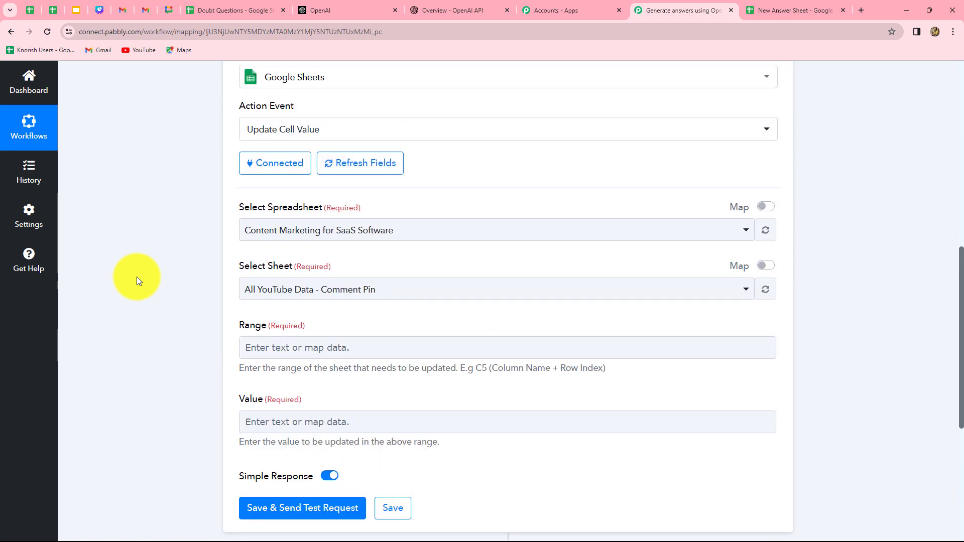
scroll(137, 277, up, 2)
scroll(136, 276, down, 3)
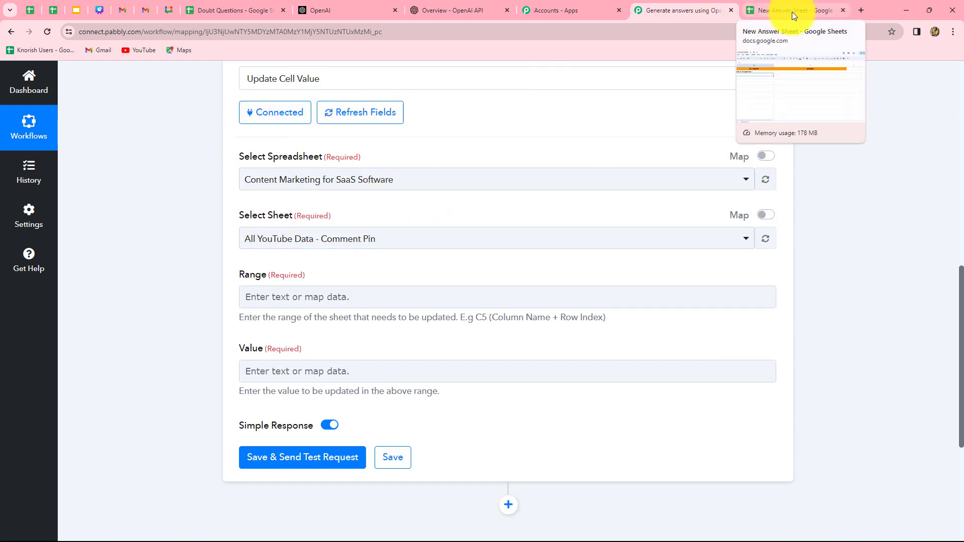
click(427, 179)
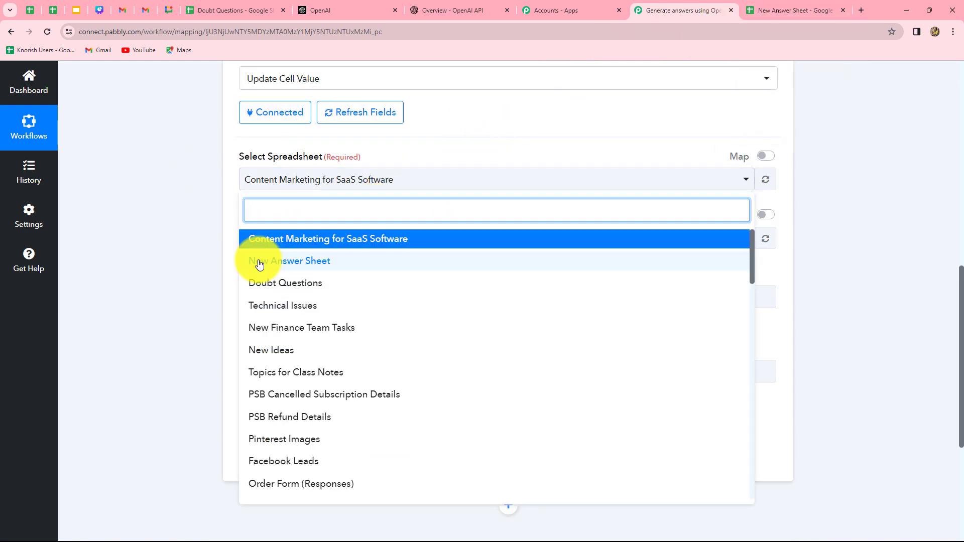
click(327, 268)
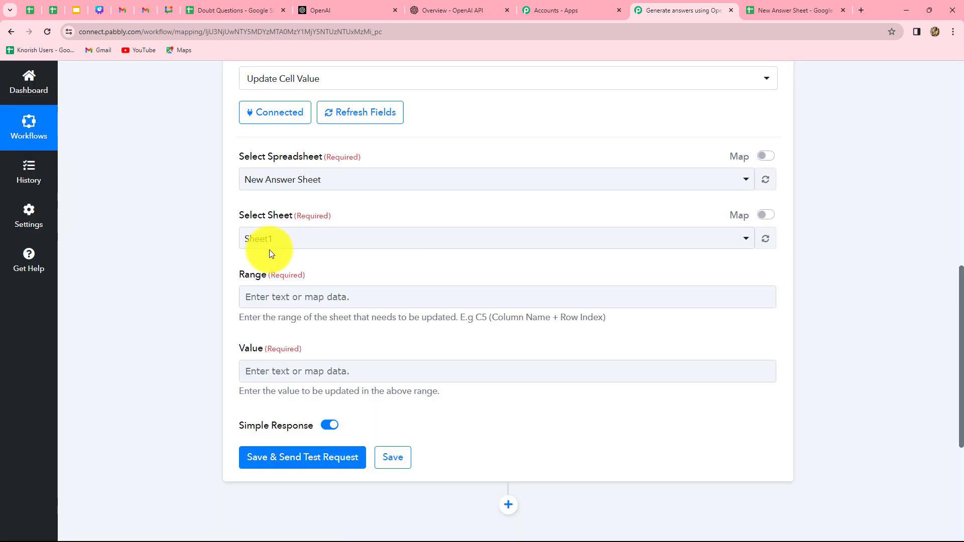
click(773, 7)
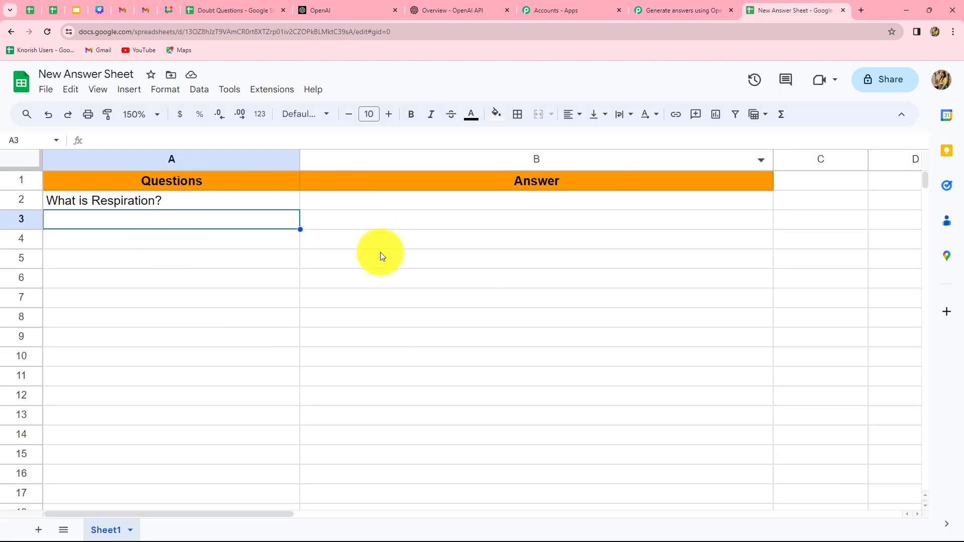
click(652, 10)
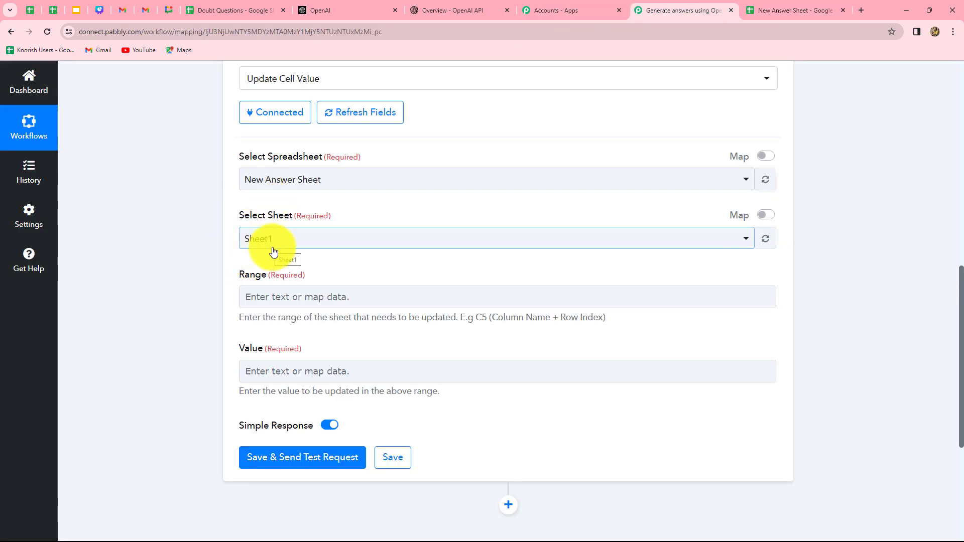
- Examine the Answer column and question row in New Answer Sheet to determine which cell the Update Cell Value action's Range must address
scroll(274, 251, down, 3)
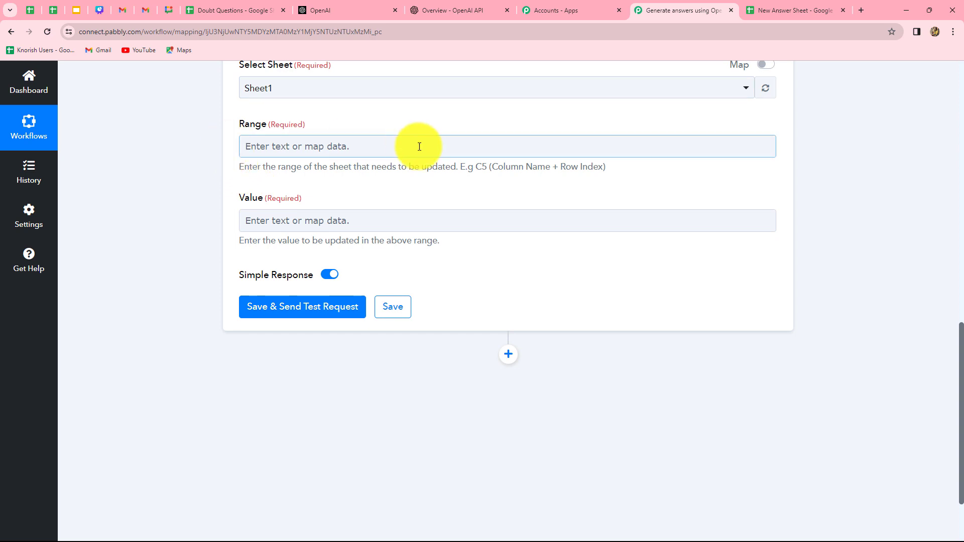
click(328, 150)
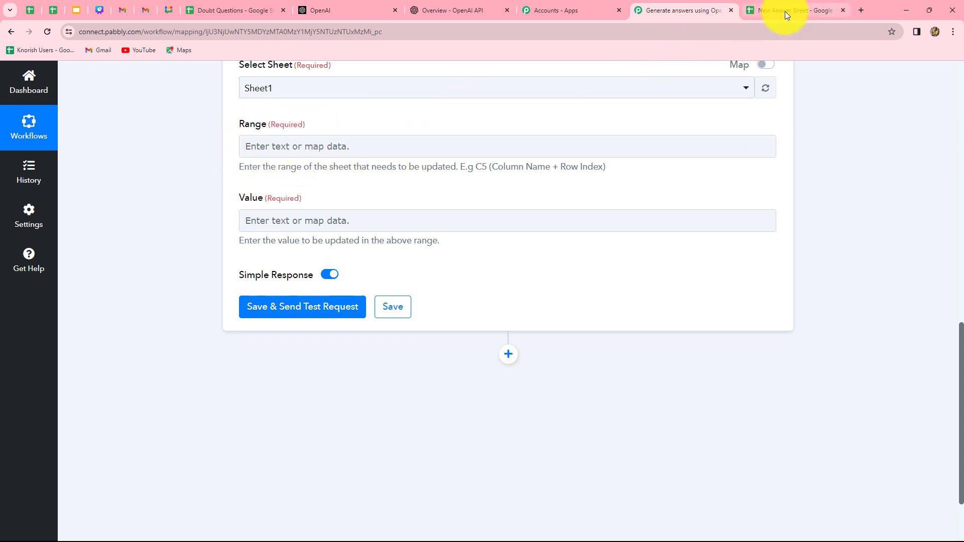
click(785, 11)
click(703, 10)
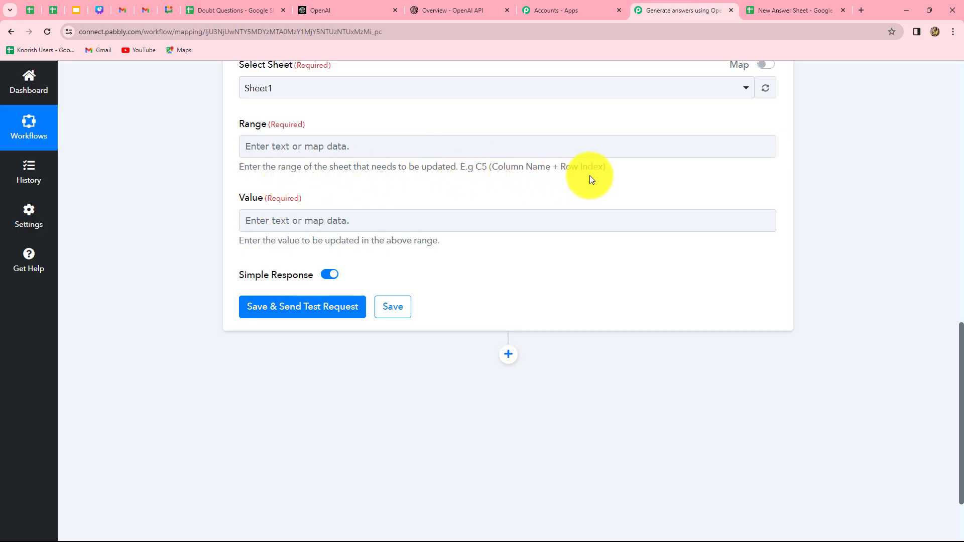
key(ctrl+Tab)
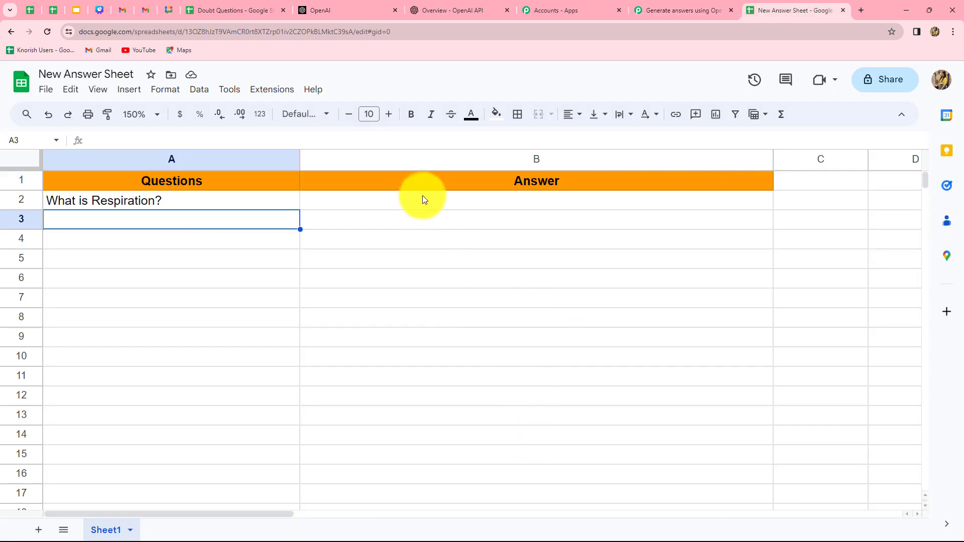
key(ctrl+shift+Tab)
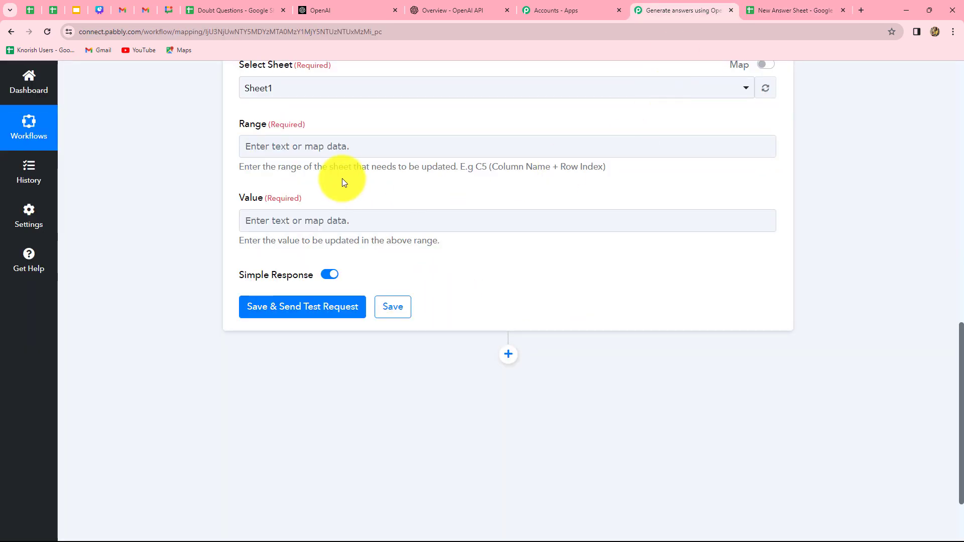
click(289, 148)
key(ctrl+Tab)
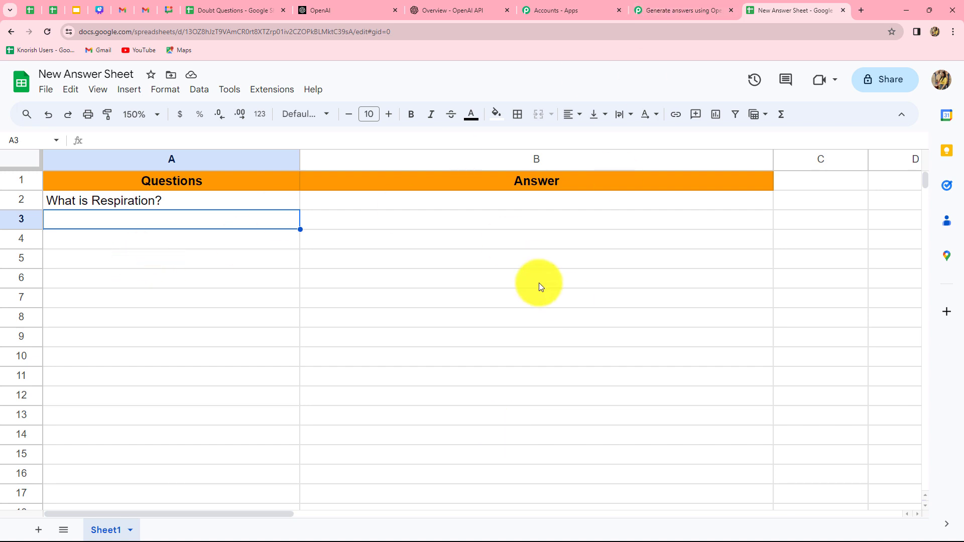
click(673, 10)
- Set the Range to column letter B followed directly by the RowIndex mapped from the Google Sheets trigger step
click(264, 155)
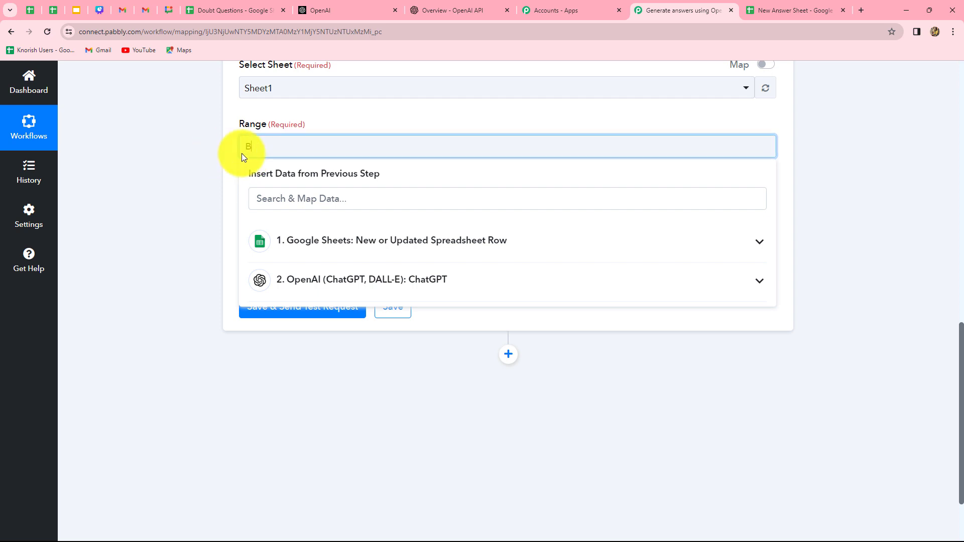
key(ctrl+Tab)
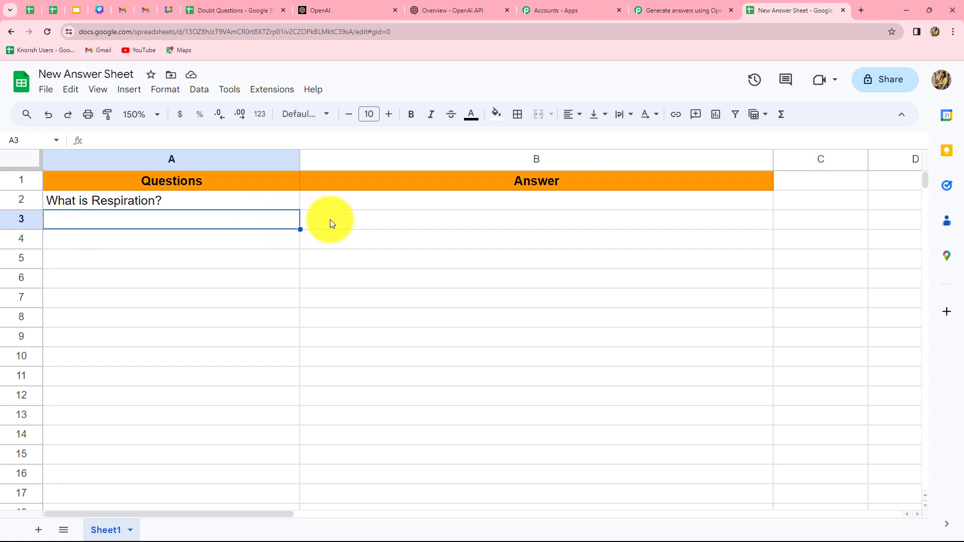
click(673, 10)
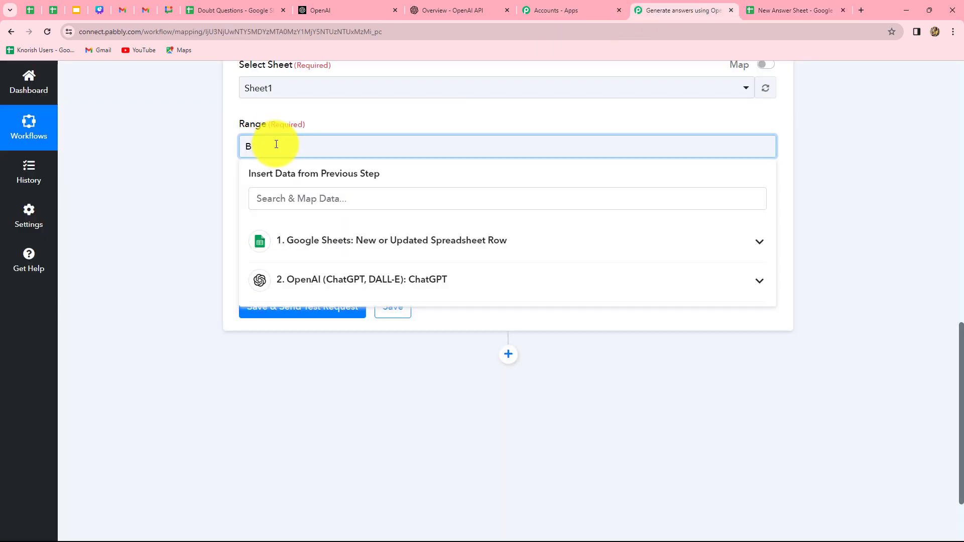
click(352, 241)
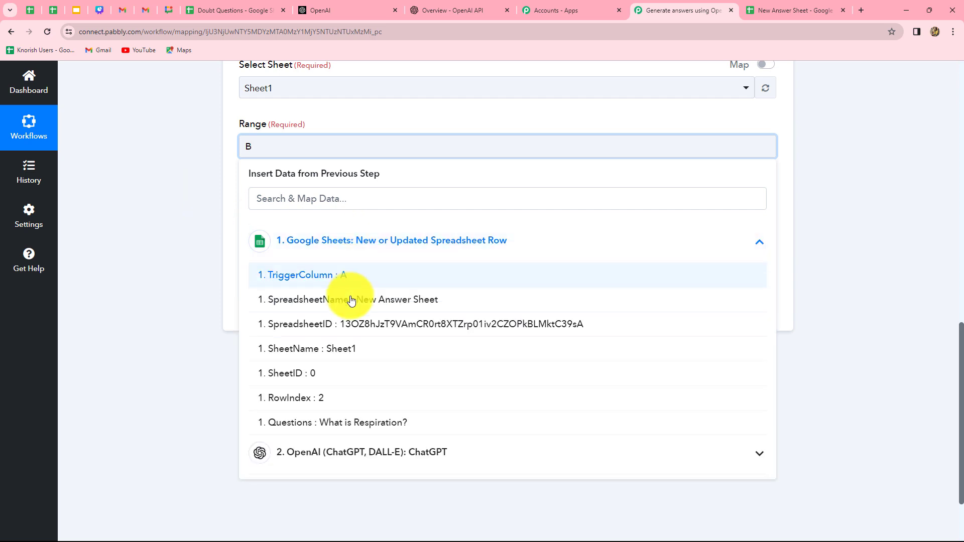
click(330, 397)
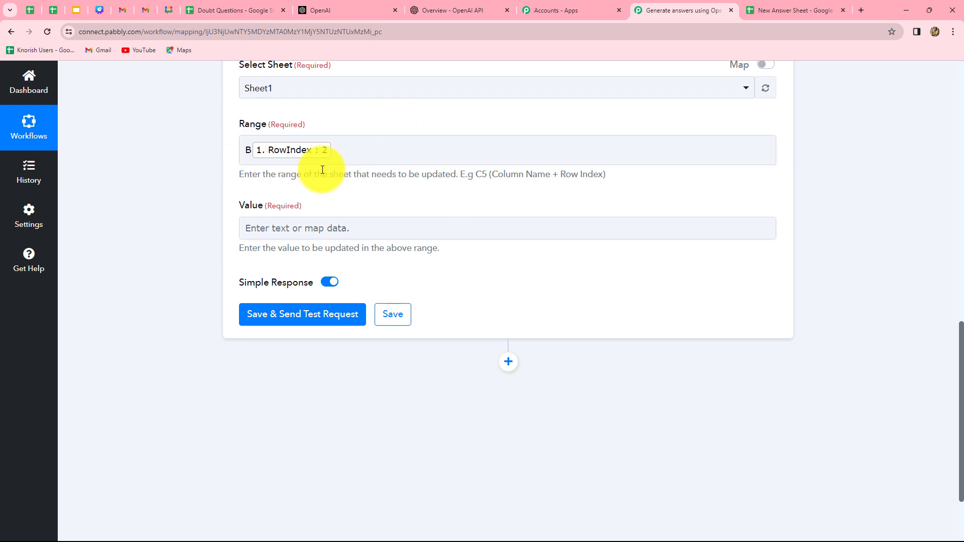
- Map Choices 0 Message Content from the ChatGPT step as the Value, and save and test the action, checking New Answer Sheet
key(ctrl+Tab)
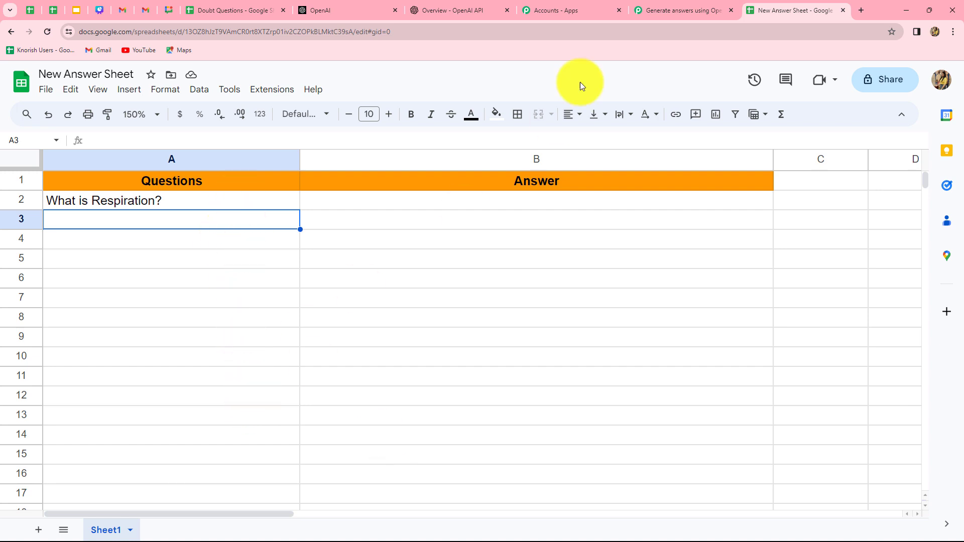
click(655, 7)
click(333, 228)
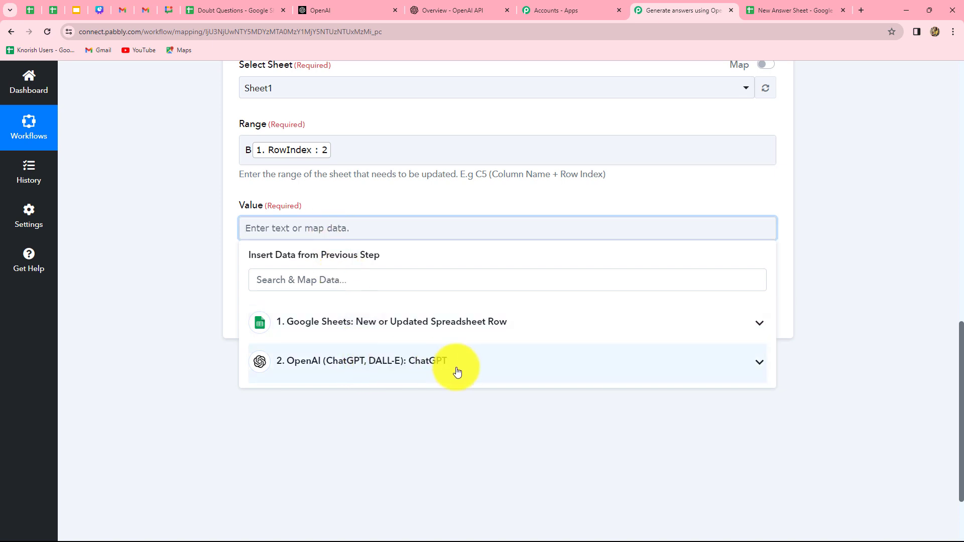
scroll(457, 369, down, 2)
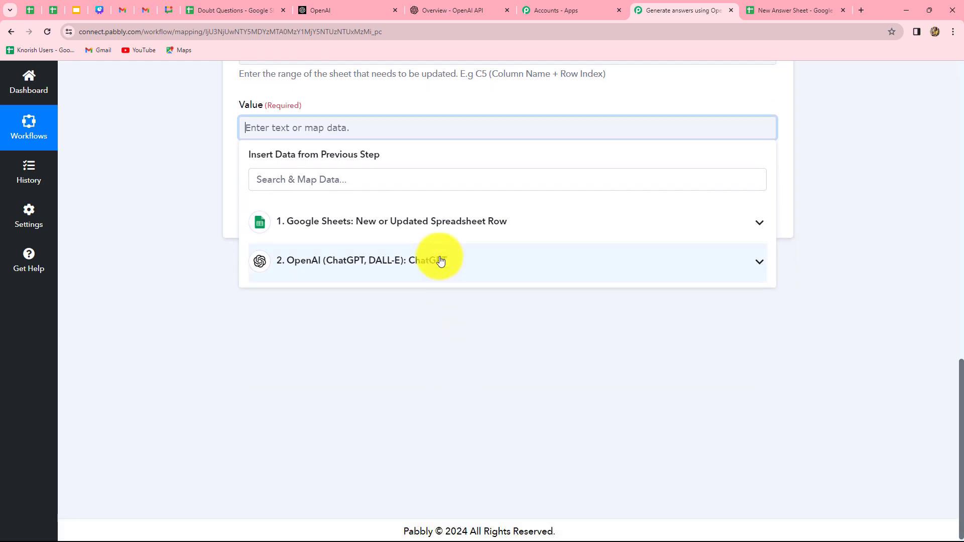
click(440, 260)
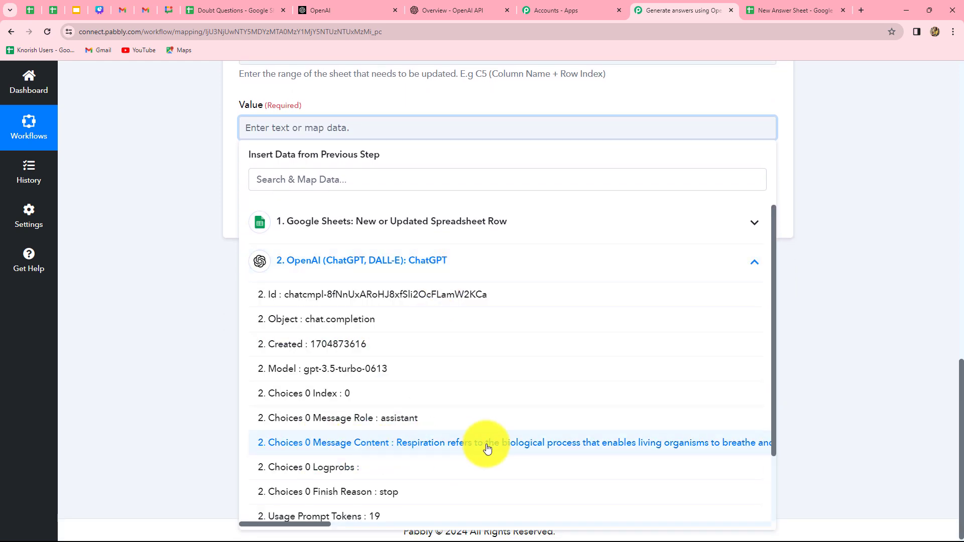
click(569, 447)
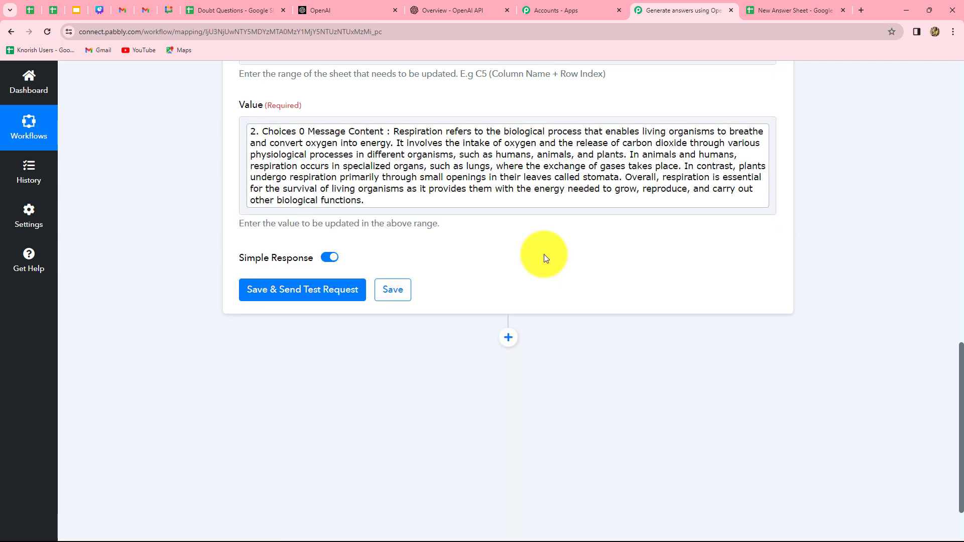
click(297, 292)
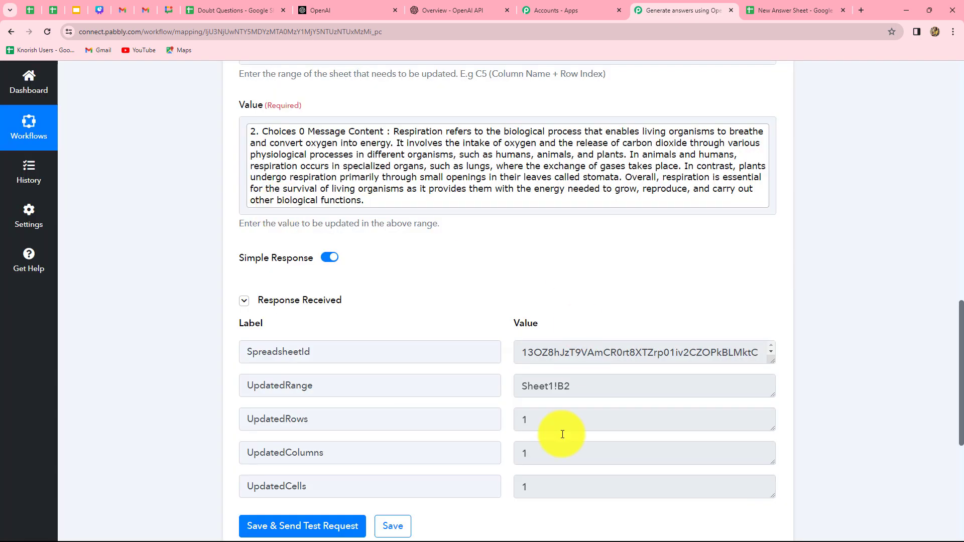
click(784, 8)
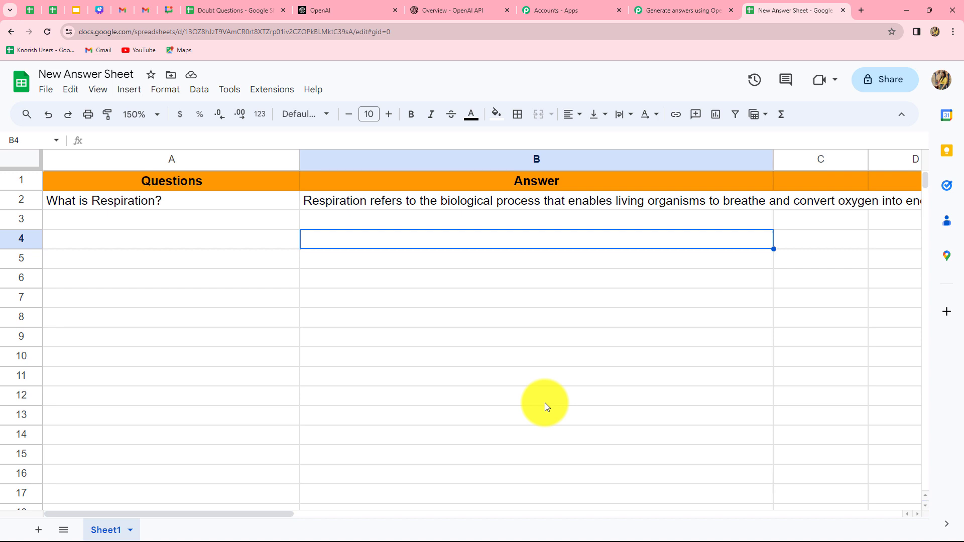
- Turn on Send On Event for New Answer Sheet through the Pabbly Connect Webhooks extension
click(280, 95)
mouse_move(279, 210)
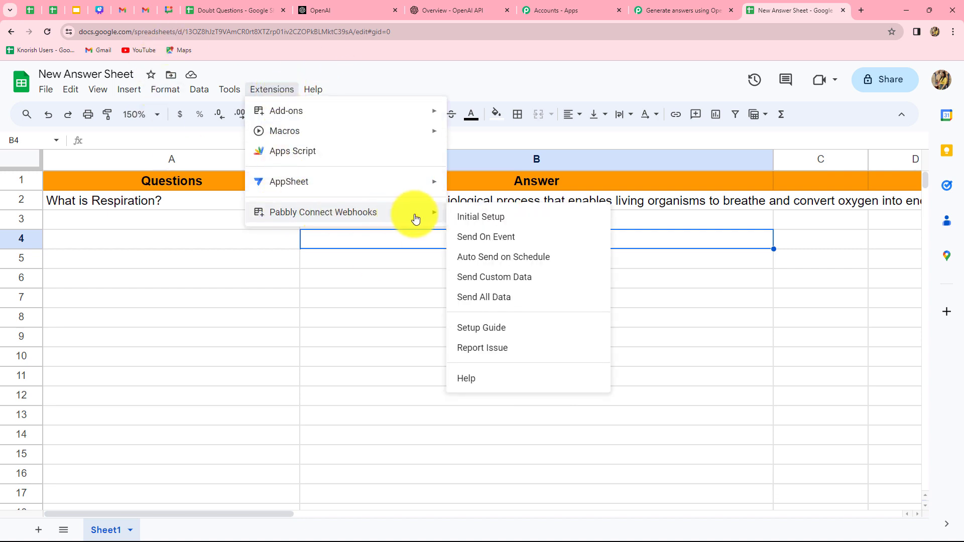
click(461, 238)
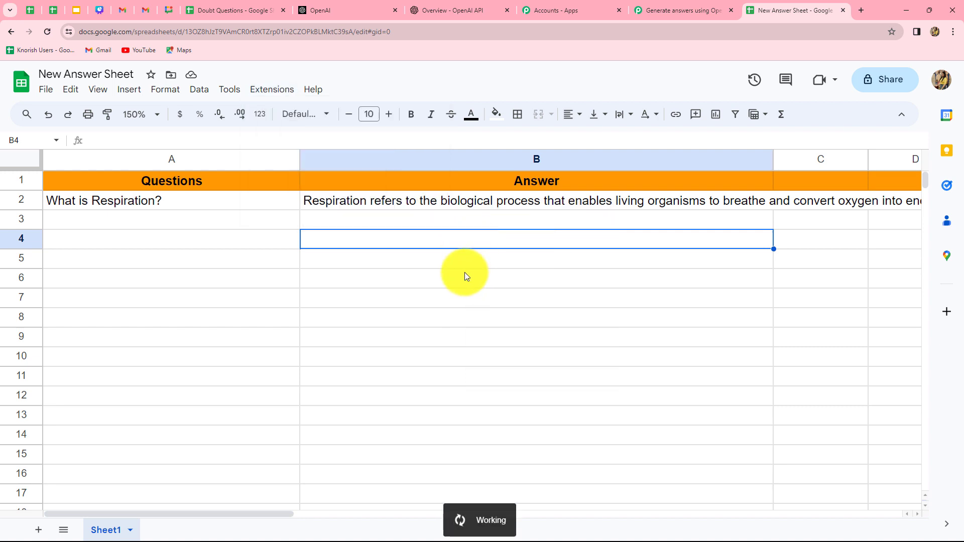
- Enter the question "Whats are acids and bases?" in cell A3 to test the automation live
click(146, 221)
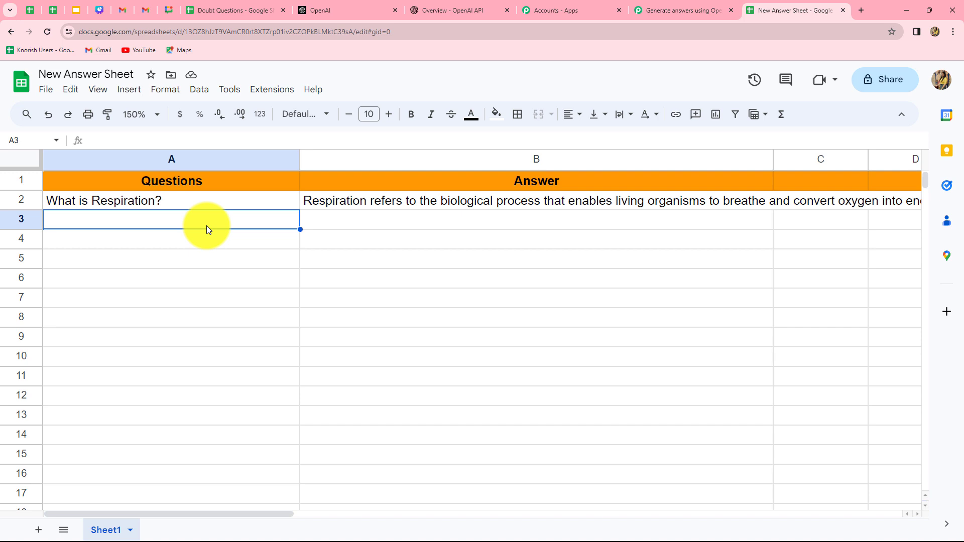
text(Whats are acids and bases?)
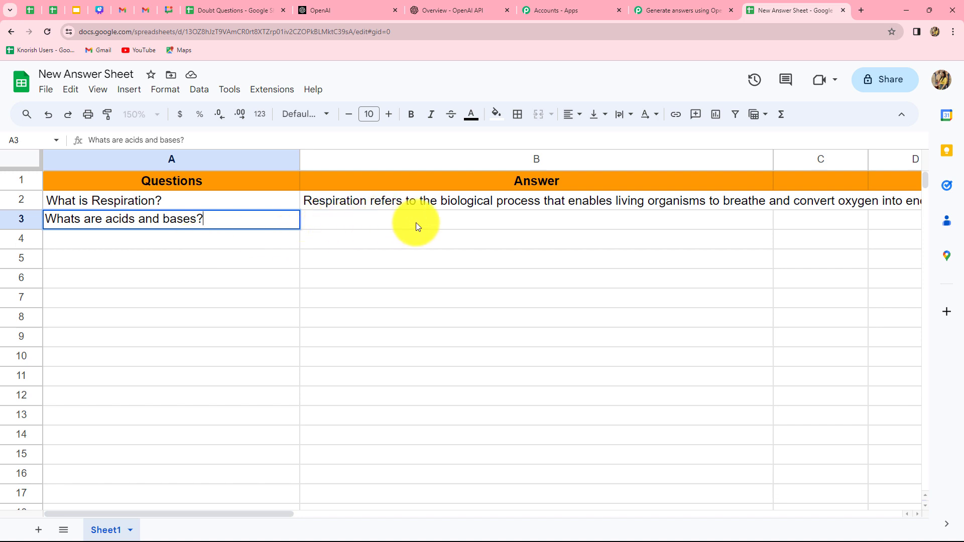
click(279, 244)
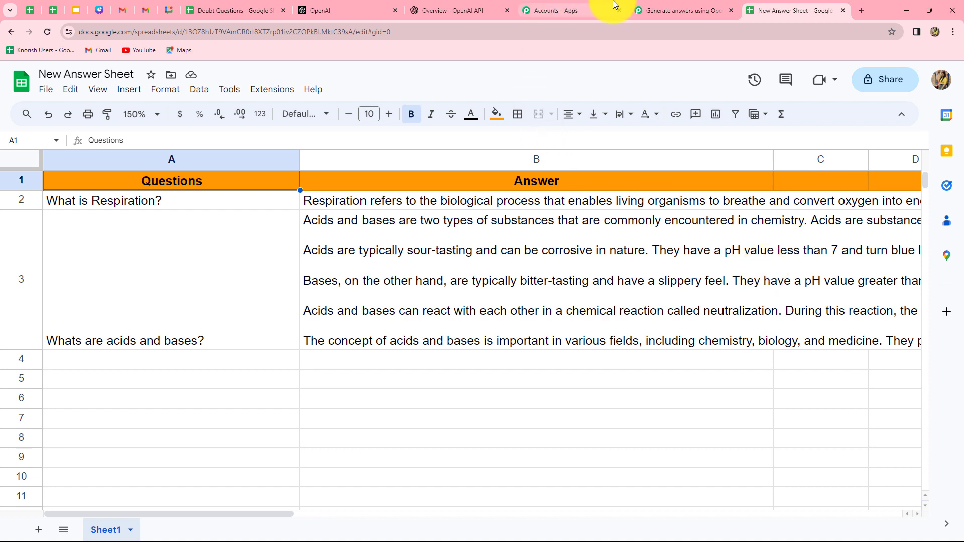
- Return to the Pabbly Connect workflow, collapse the Update Cell Value step and review the complete workflow
click(651, 11)
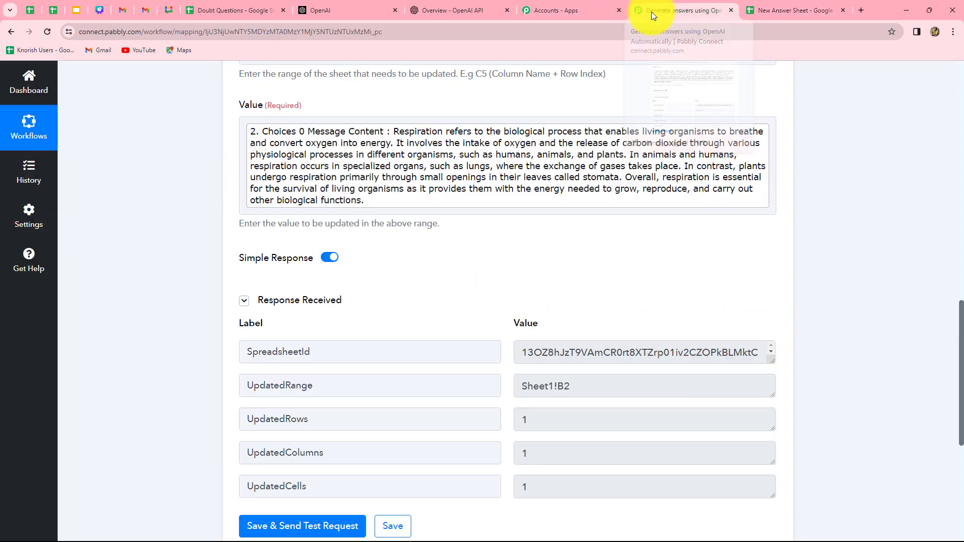
scroll(875, 309, up, 4)
scroll(872, 309, up, 10)
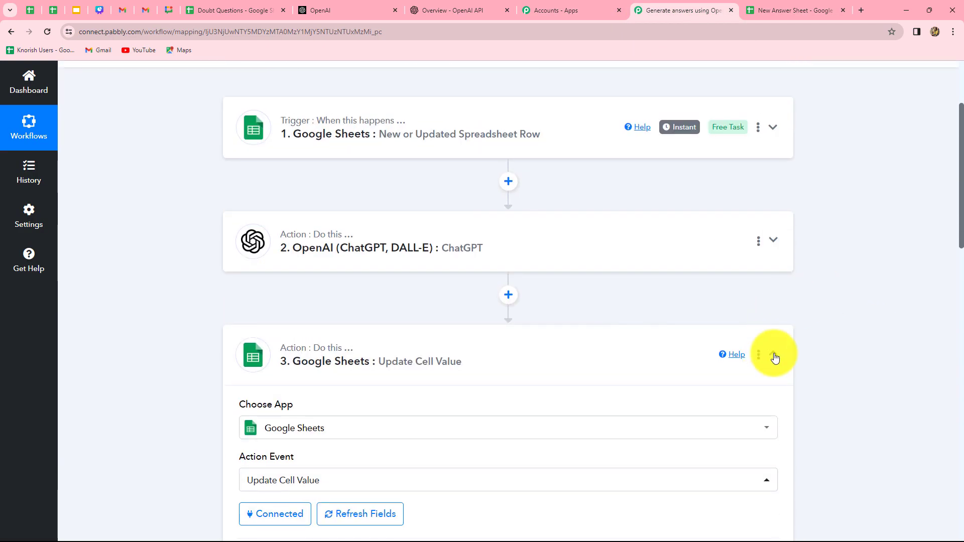
click(772, 356)
scroll(801, 345, down, 2)
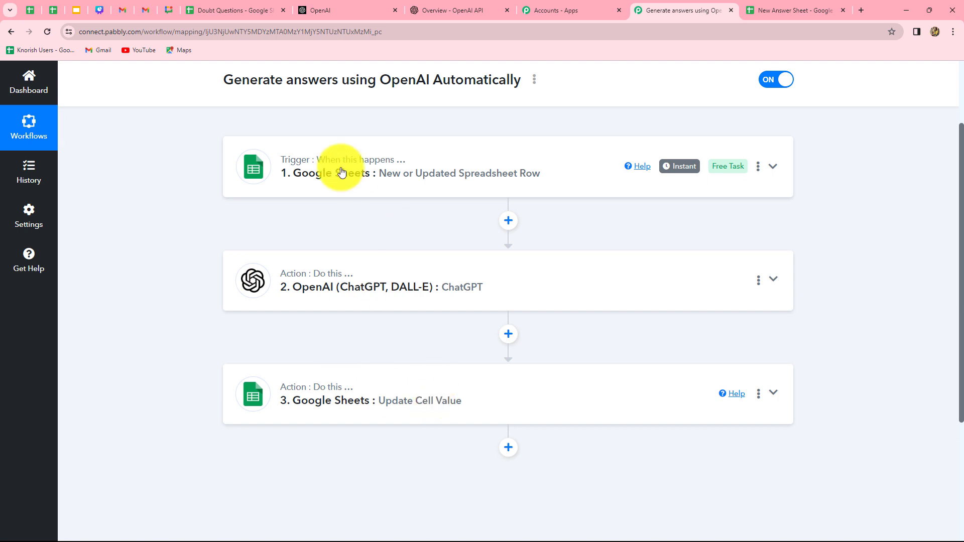